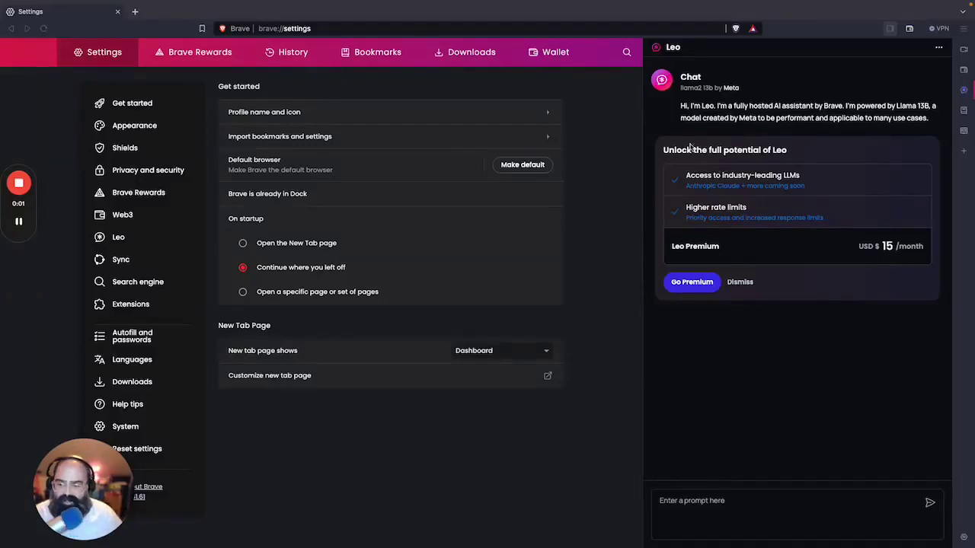
mouse_move(16, 211)
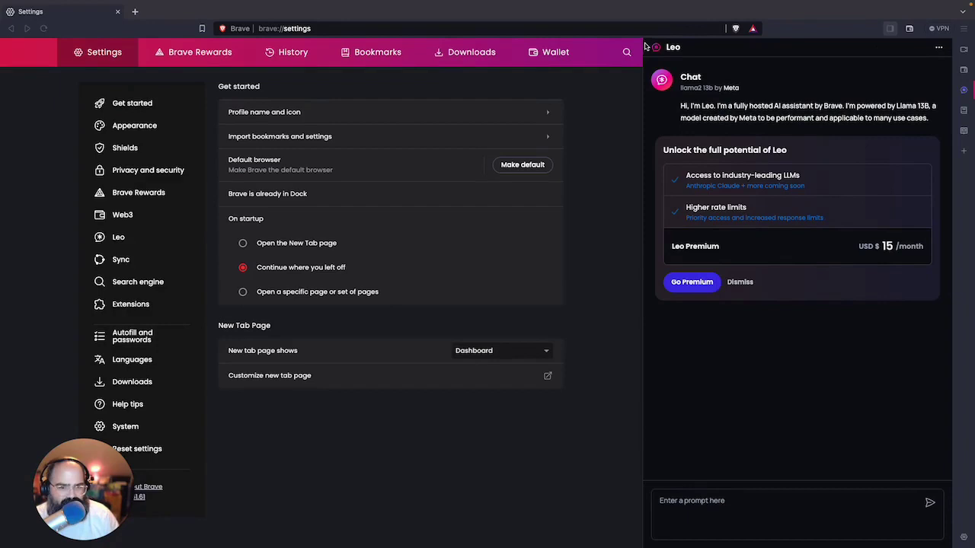
mouse_move(647, 169)
mouse_down()
mouse_move(879, 300)
mouse_move(929, 87)
mouse_move(643, 45)
mouse_up()
mouse_move(913, 113)
mouse_down()
mouse_move(944, 88)
mouse_move(951, 103)
mouse_move(961, 94)
mouse_up()
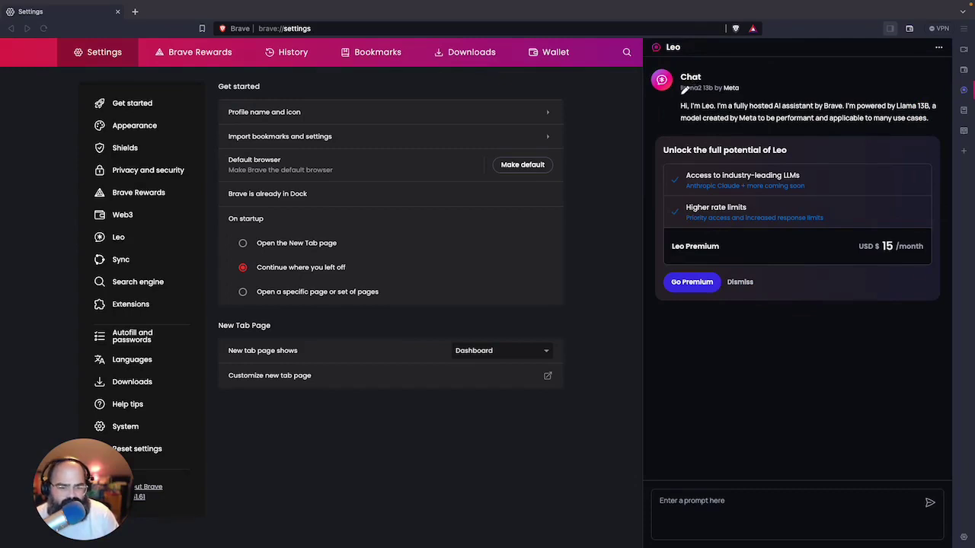
drag(683, 90, 746, 91)
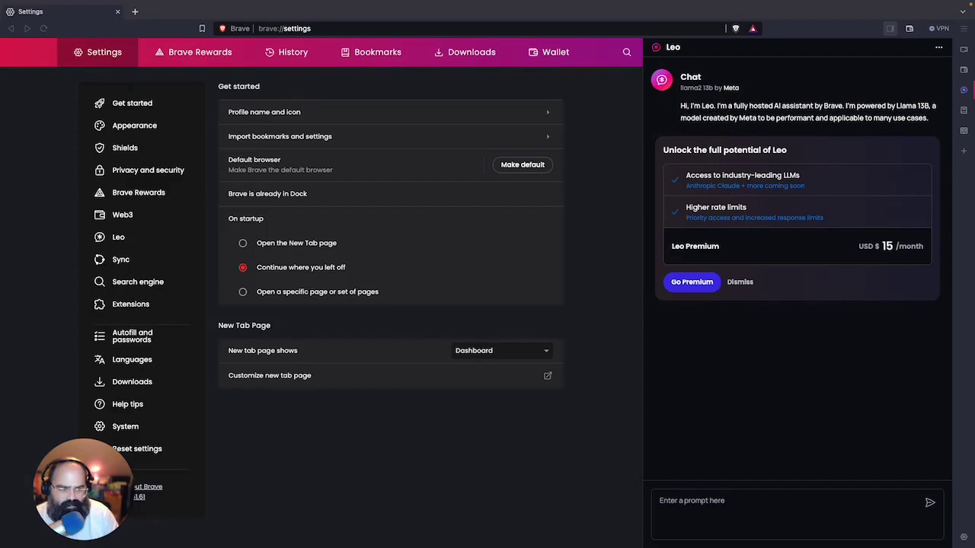
mouse_move(882, 223)
mouse_down()
mouse_move(859, 262)
mouse_move(849, 230)
mouse_up()
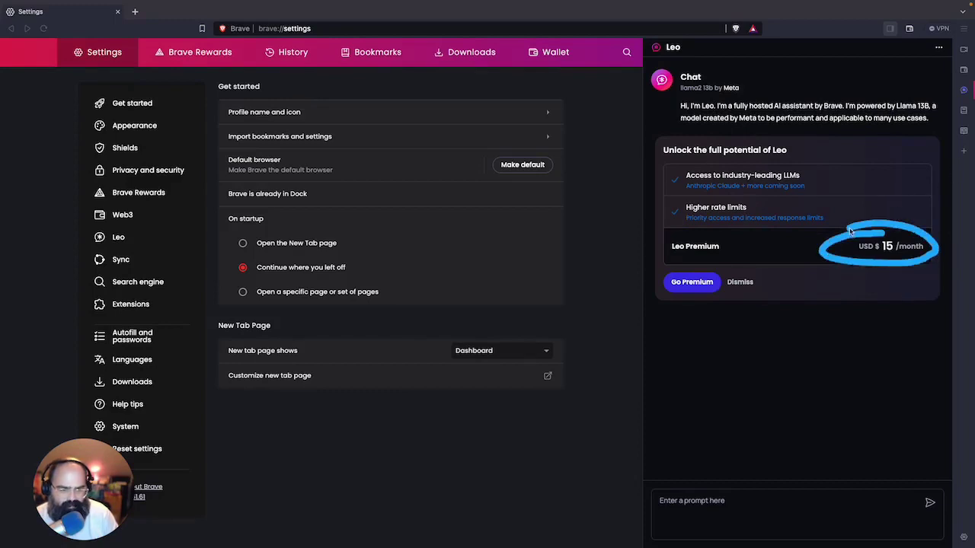
Step: Dismiss the Leo Premium offer and send "Leo, I need help making a new report can you help me make a spreadsheet template"
click(738, 282)
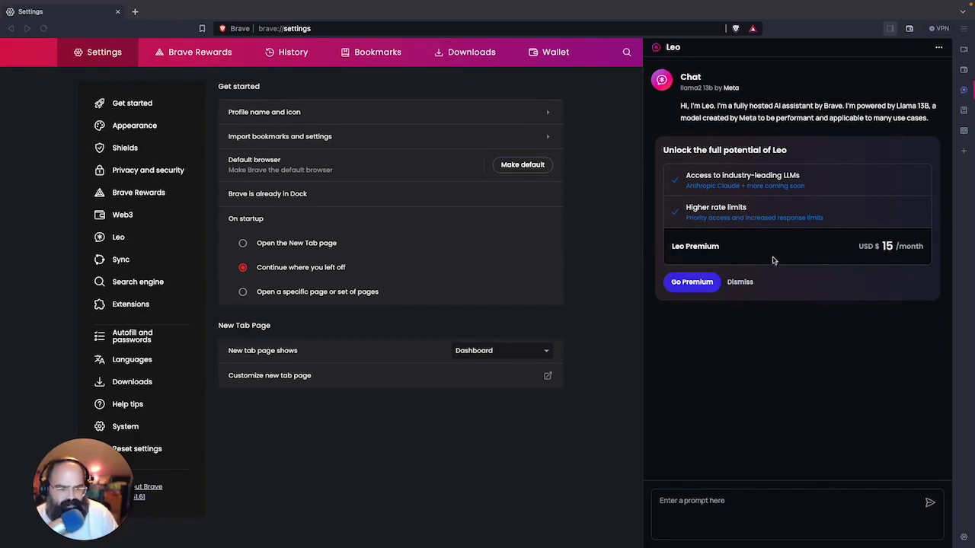
click(740, 283)
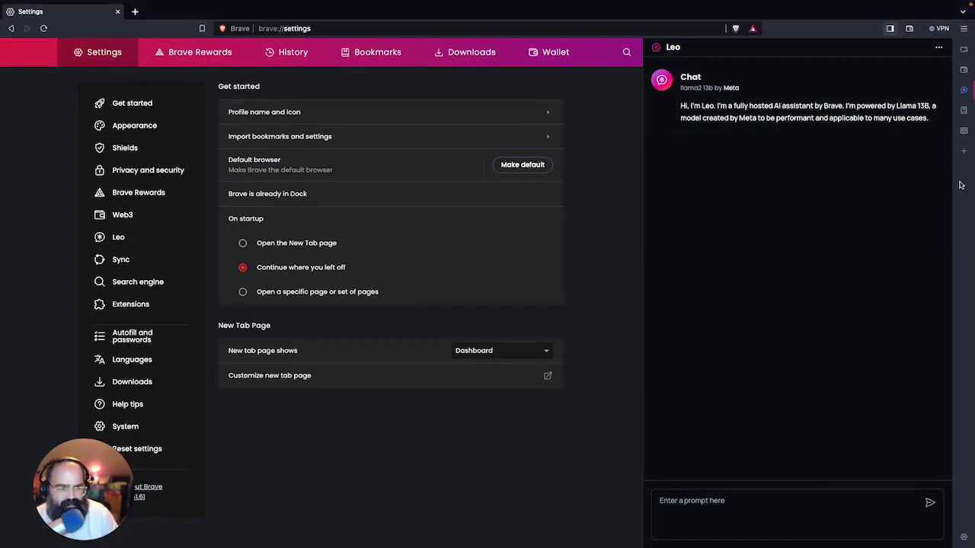
click(722, 494)
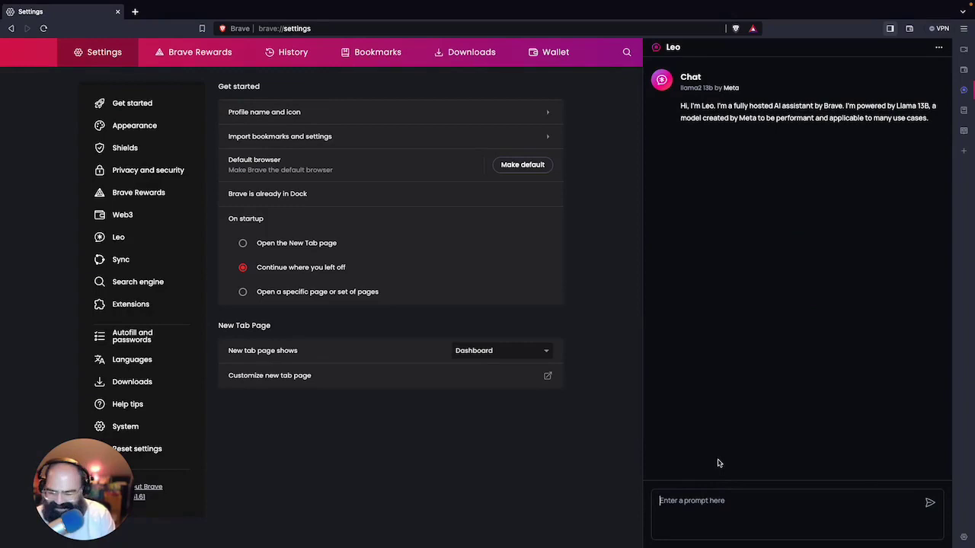
text(Leo, I need he)
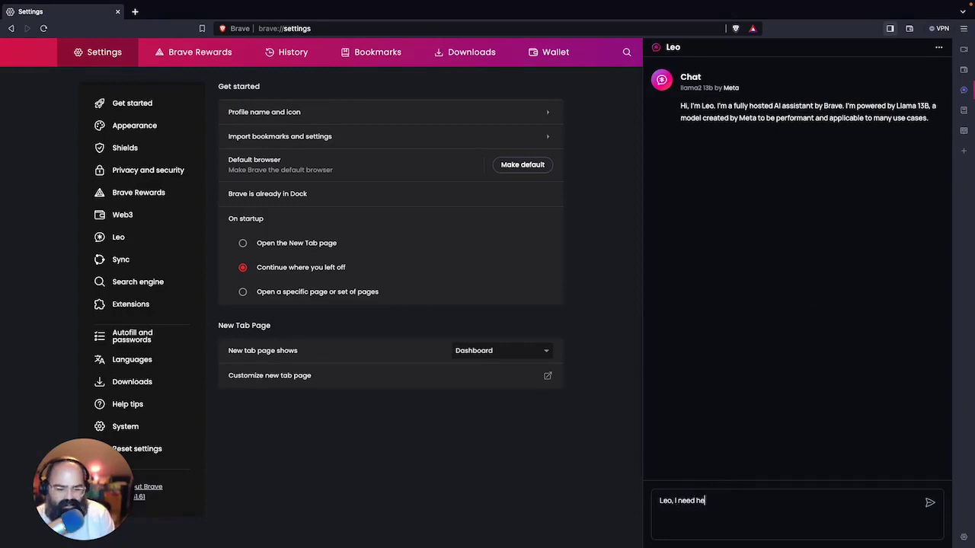
text(lp making a)
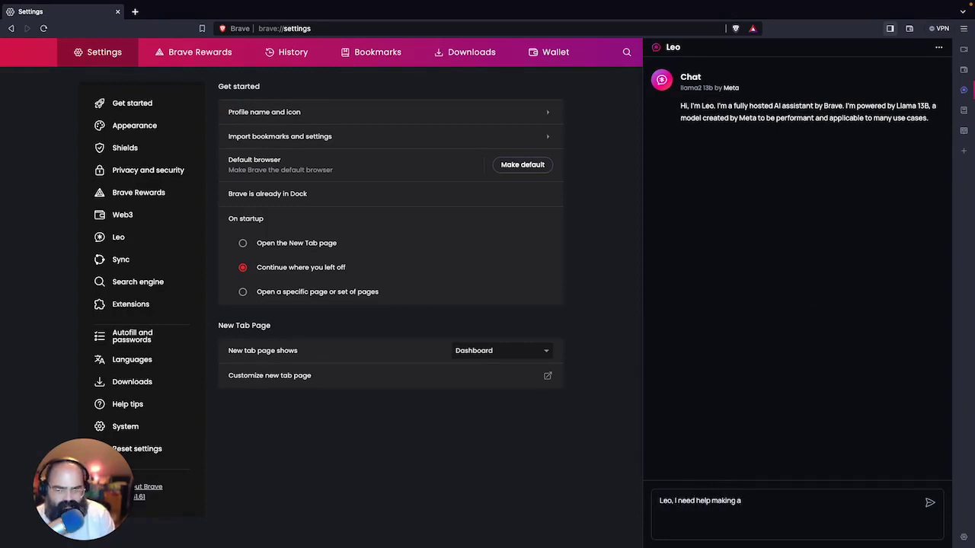
text( new)
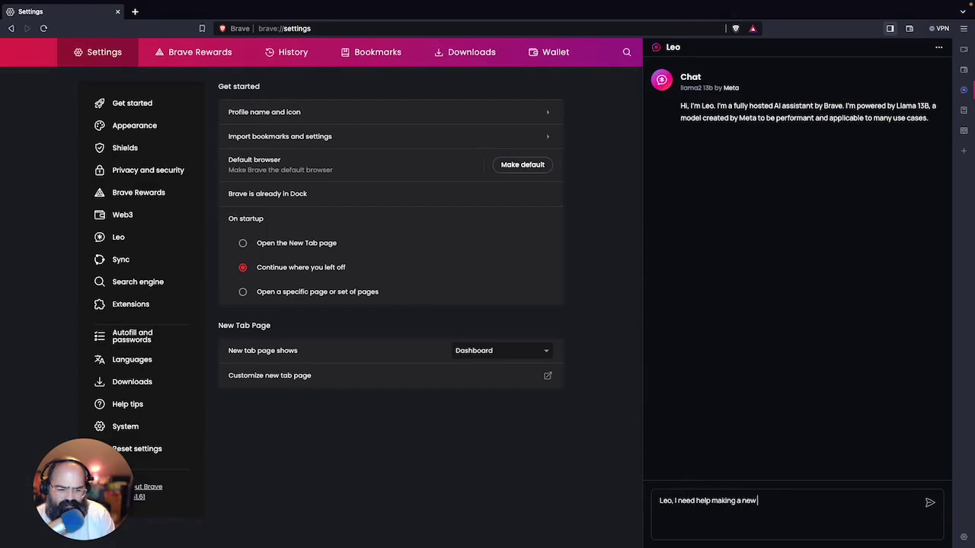
text( report)
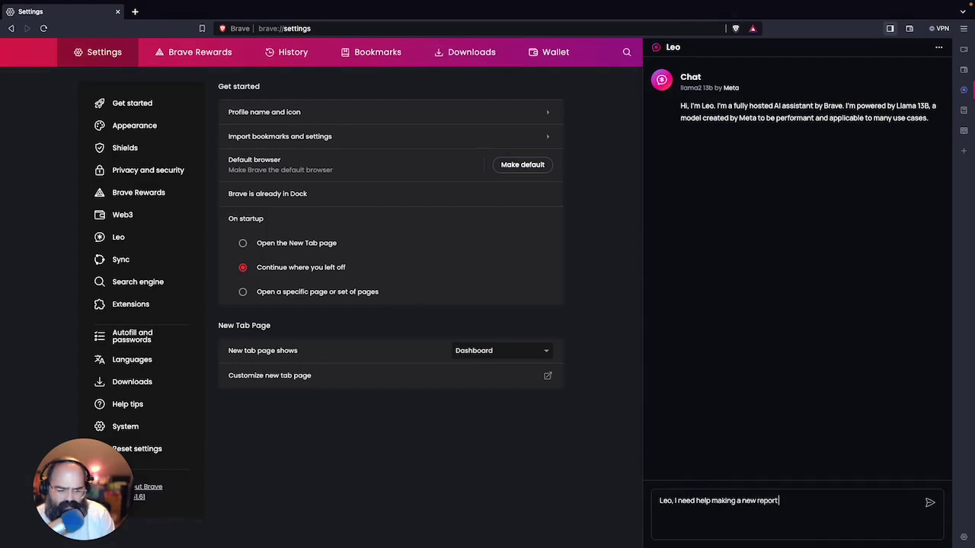
text( report can you)
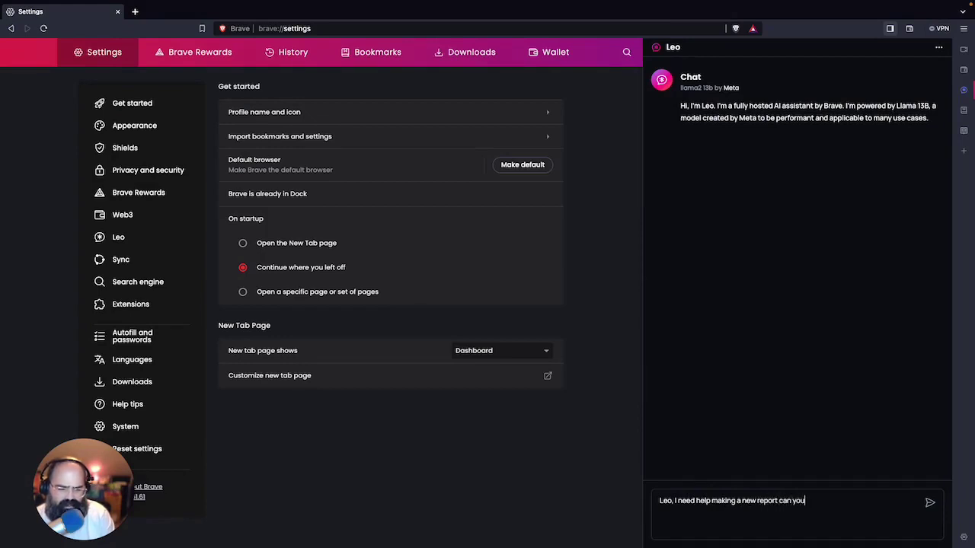
text( help me make a)
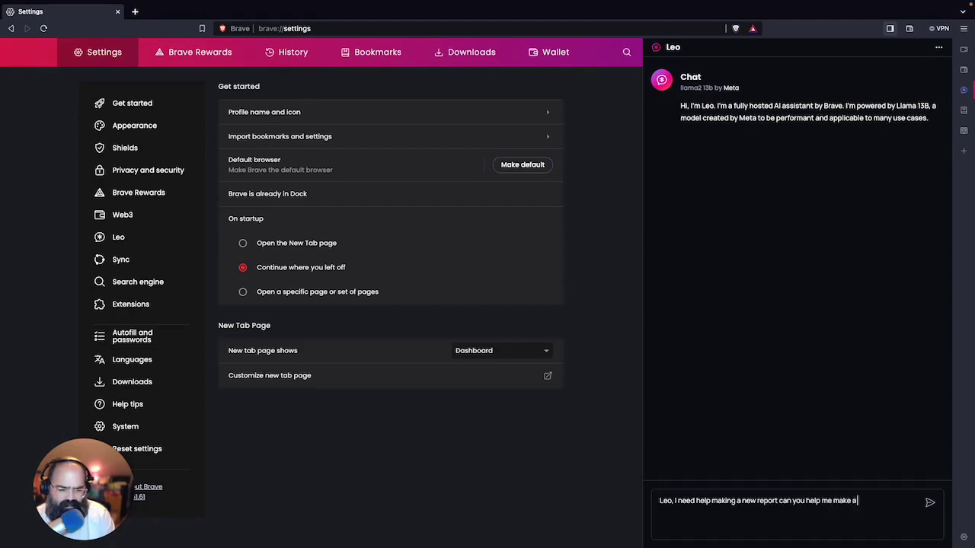
text( spreadsheet template)
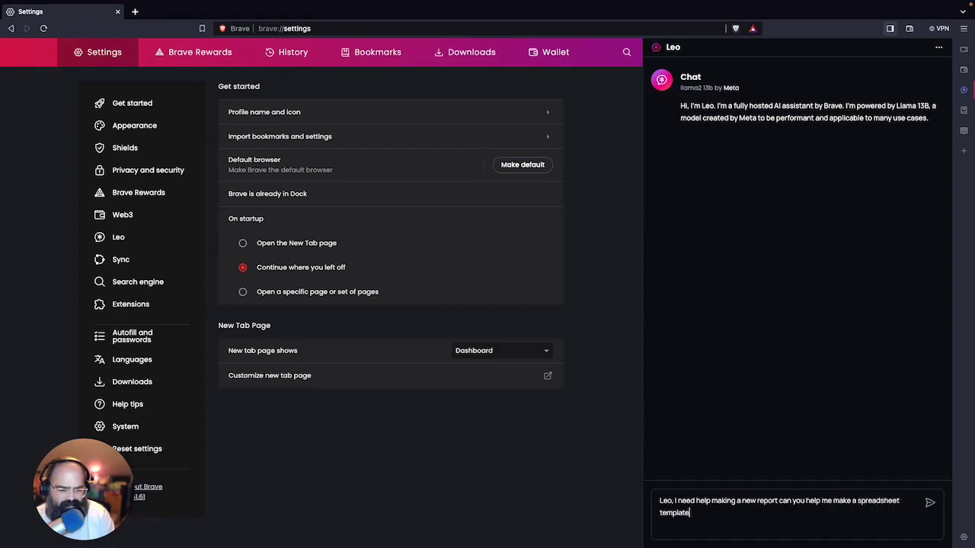
key(Return)
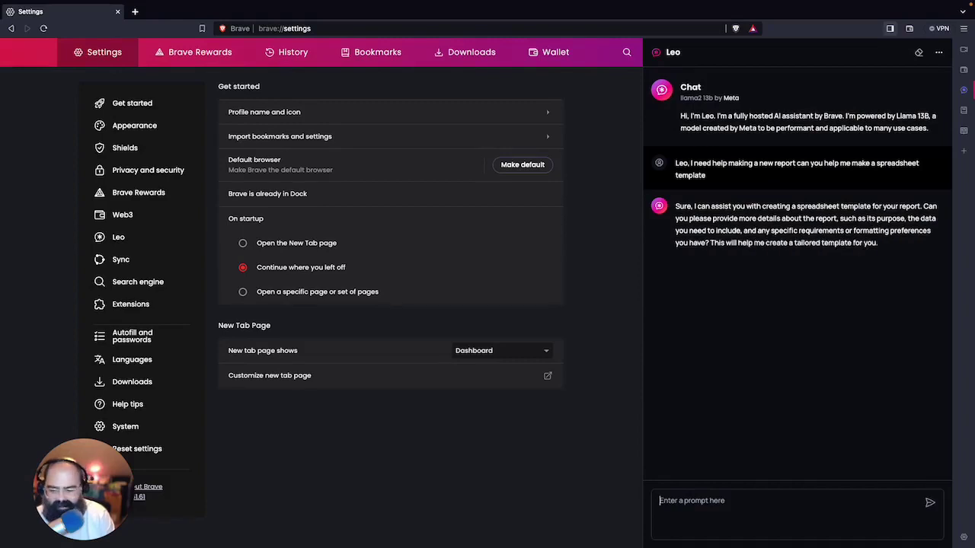
text(Can)
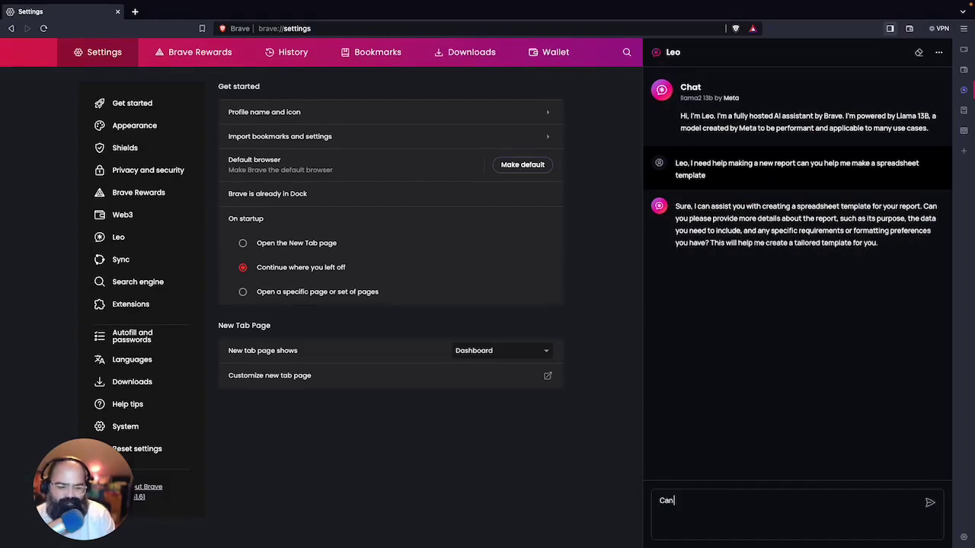
key(BackSpace)
key(BackSpace)
key(BackSpace)
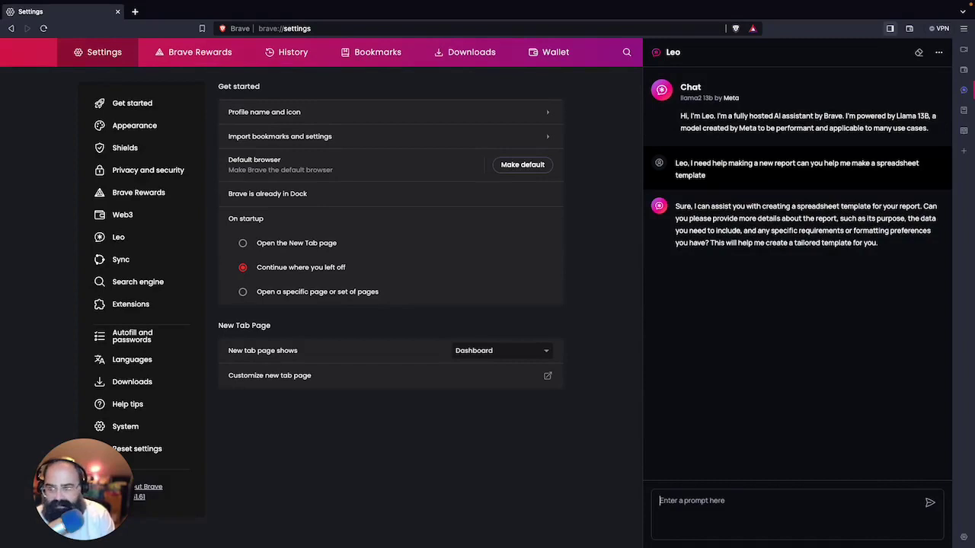
Step: Look over the language models and chat options that Leo offers
click(938, 53)
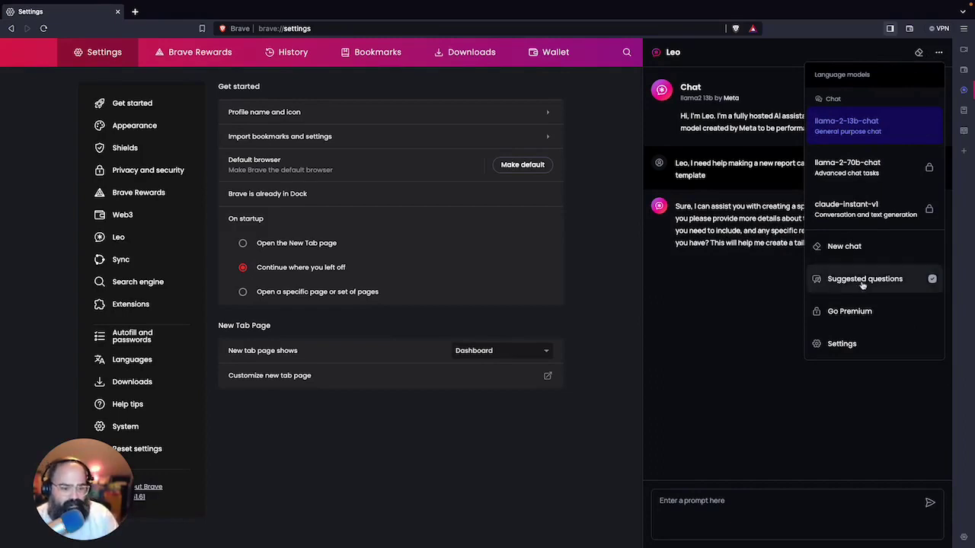
click(695, 294)
Step: Open theverge.com in a new tab
click(135, 12)
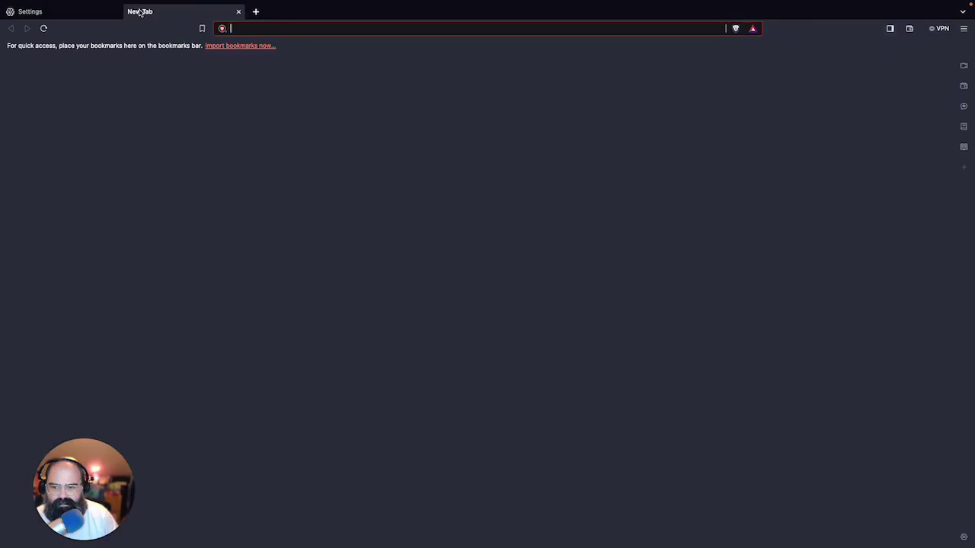
text(t)
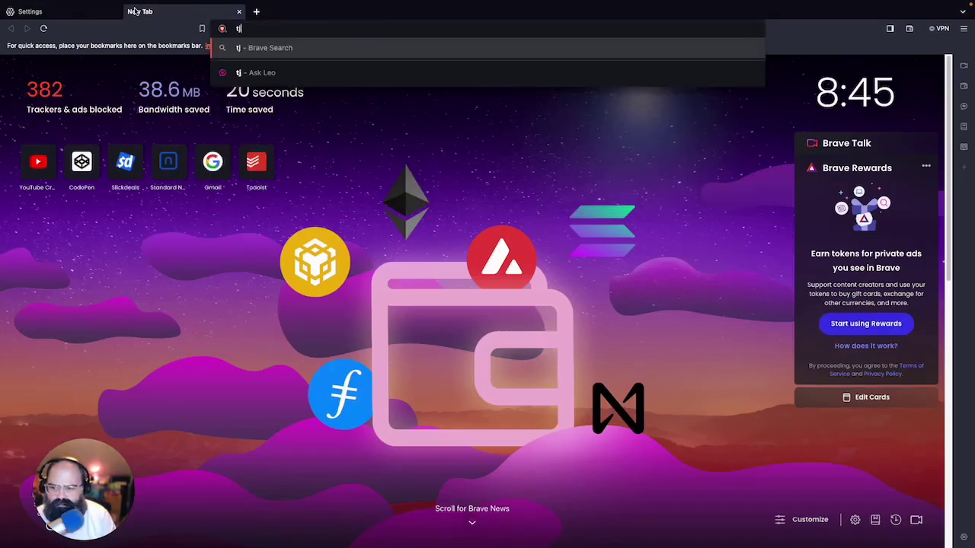
text(heverge/cp,)
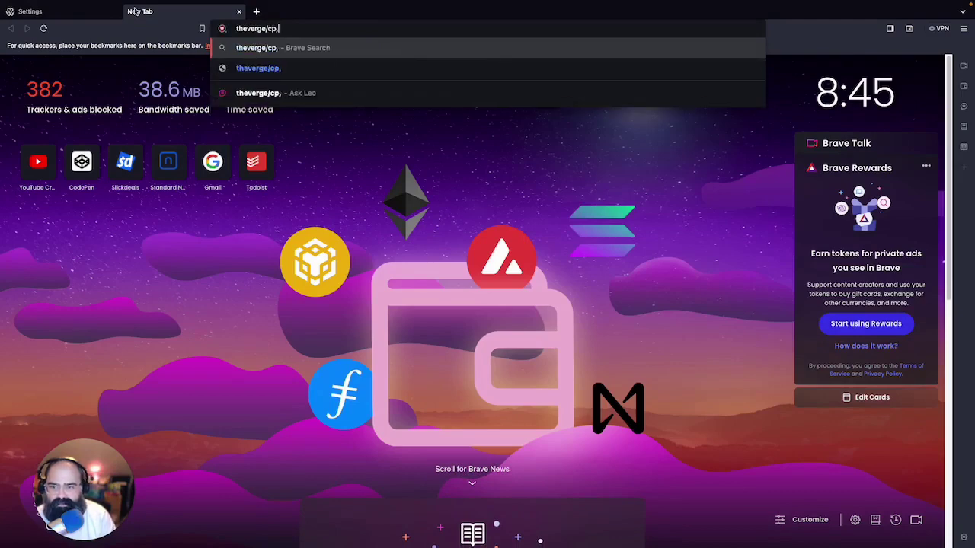
key(BackSpace)
text(.com)
key(Return)
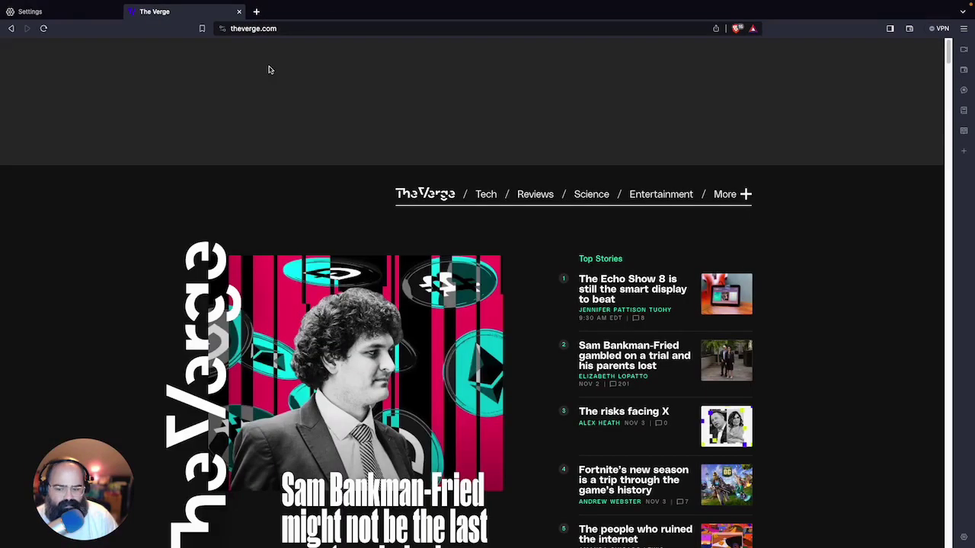
Step: Open Leo beside The Verge's home page and switch the conversation to the default model
click(965, 91)
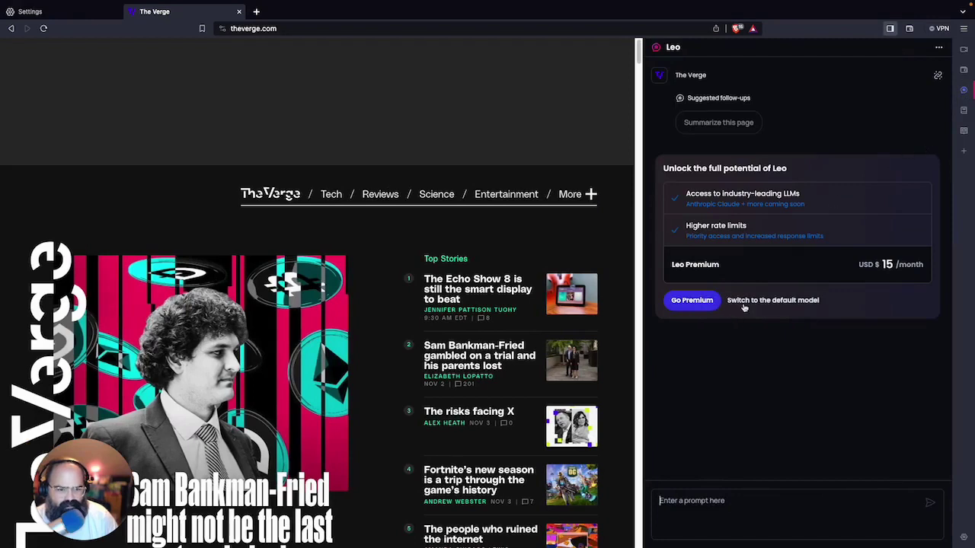
click(751, 303)
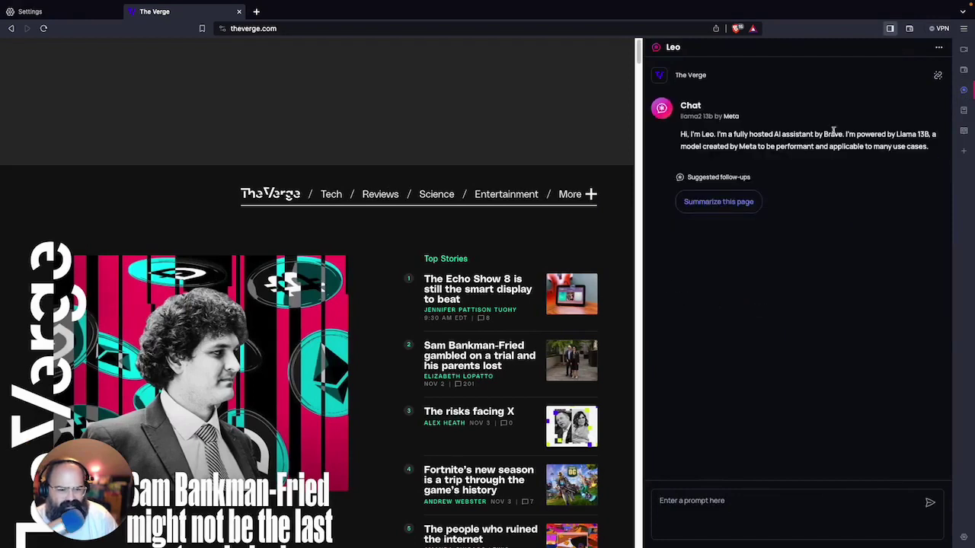
Step: Set Leo's default model for new conversations to llama2 13b and return to The Verge
click(938, 47)
click(853, 340)
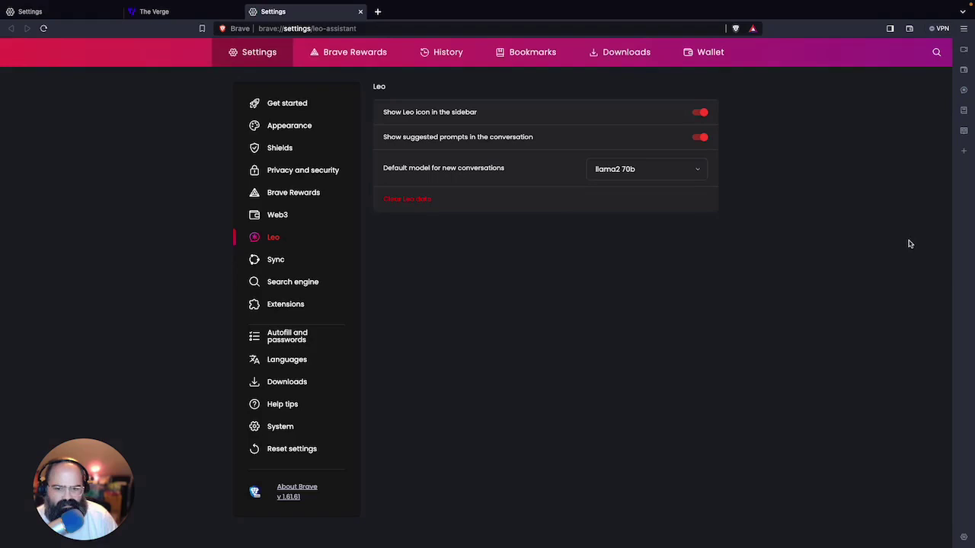
click(685, 172)
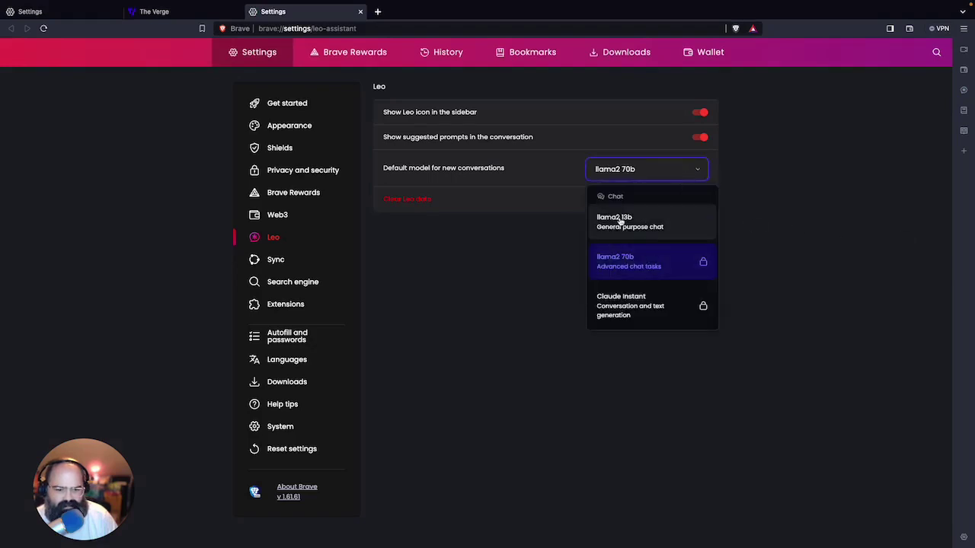
click(684, 233)
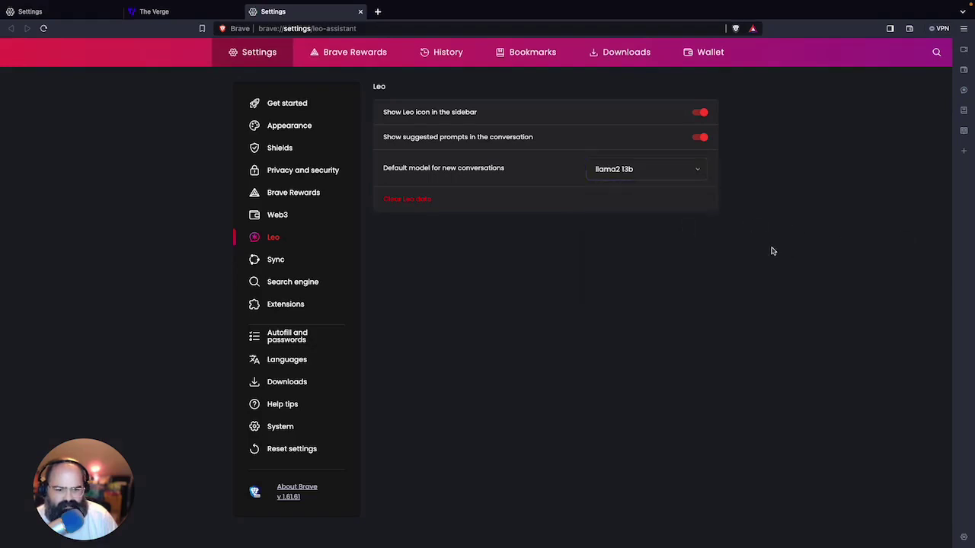
click(361, 11)
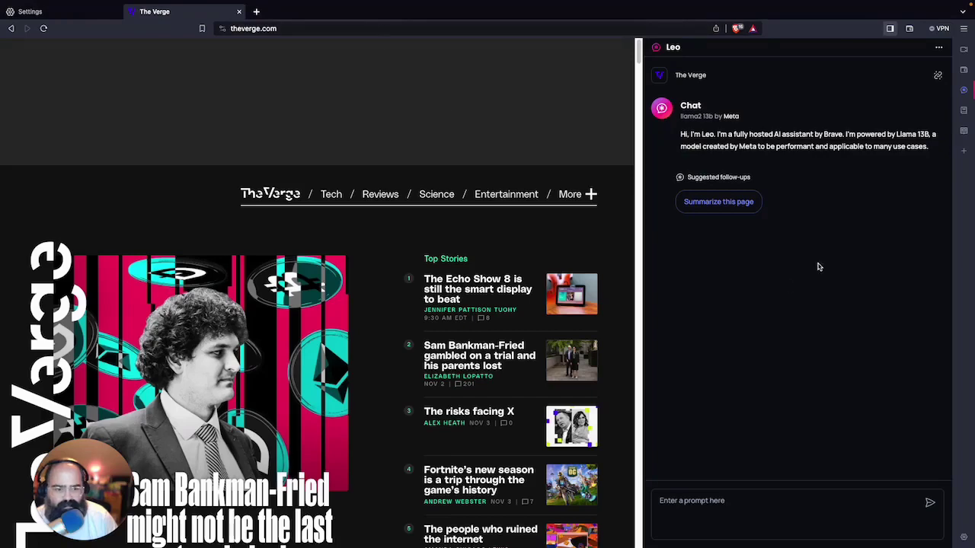
Step: Check Leo's settings page again and return to The Verge
click(938, 46)
click(845, 343)
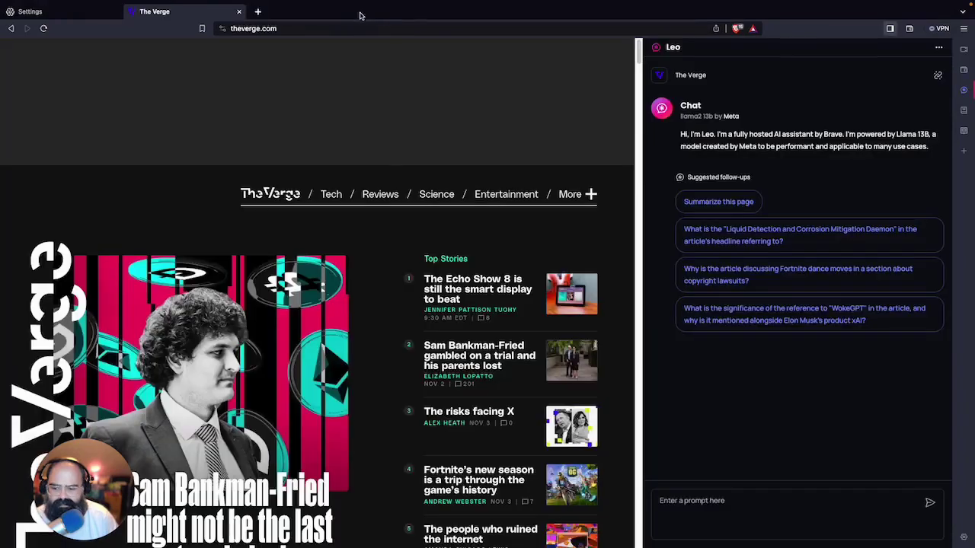
click(361, 11)
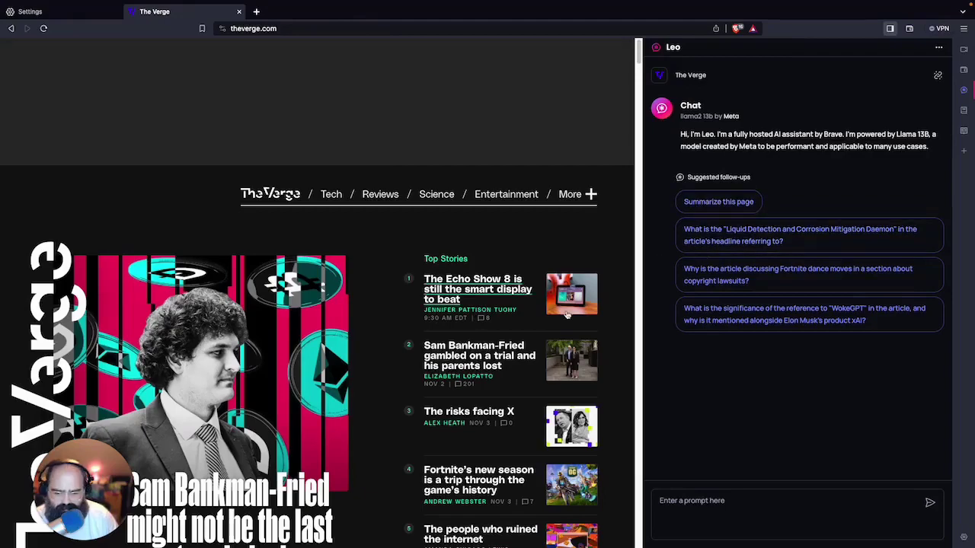
Step: Skim The Verge's home page for the stories that Leo's suggested follow-up questions refer to
scroll(586, 309, down, 5)
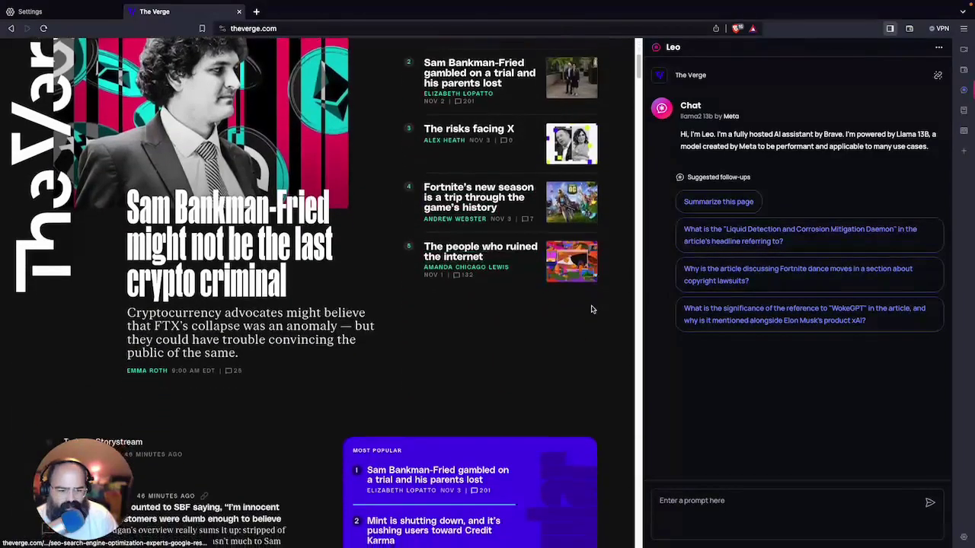
scroll(592, 309, up, 5)
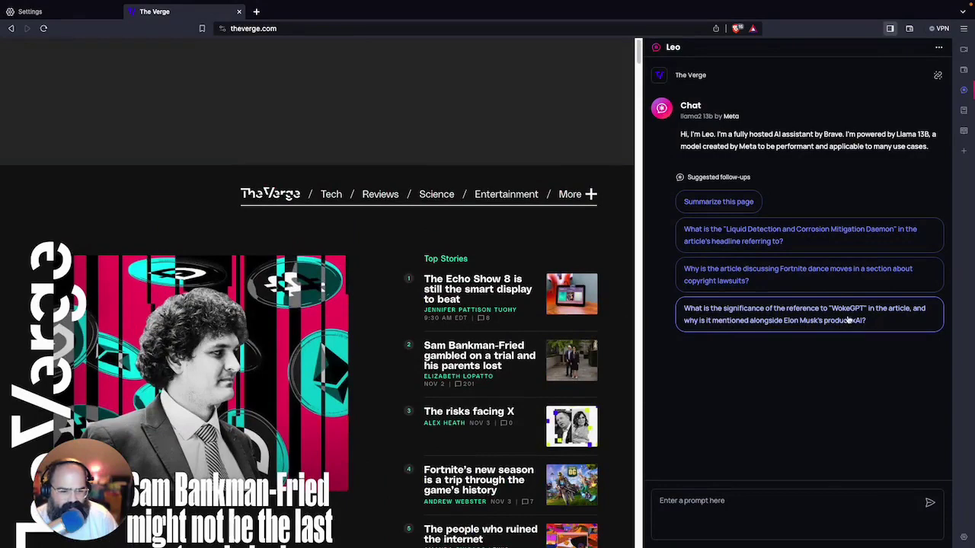
scroll(265, 263, down, 1)
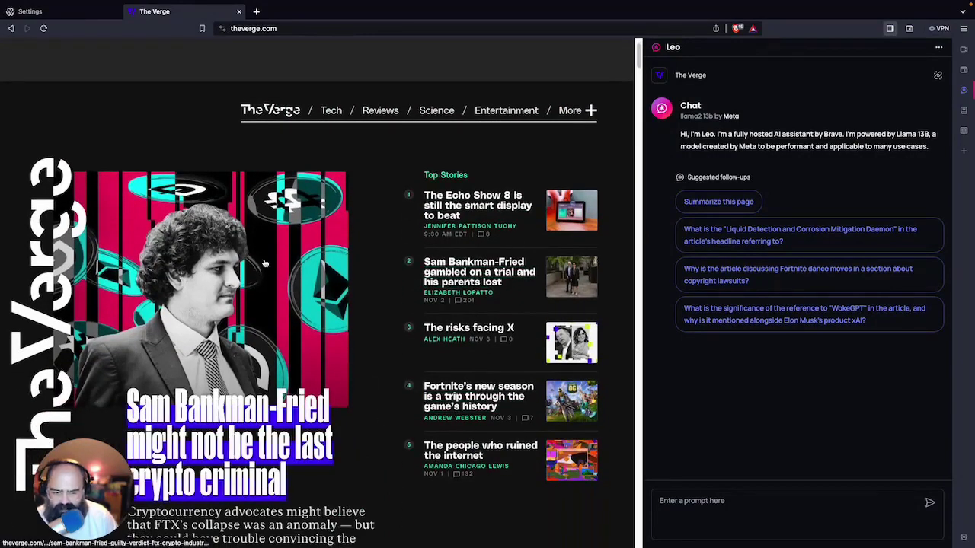
scroll(273, 363, down, 10)
scroll(188, 333, down, 1)
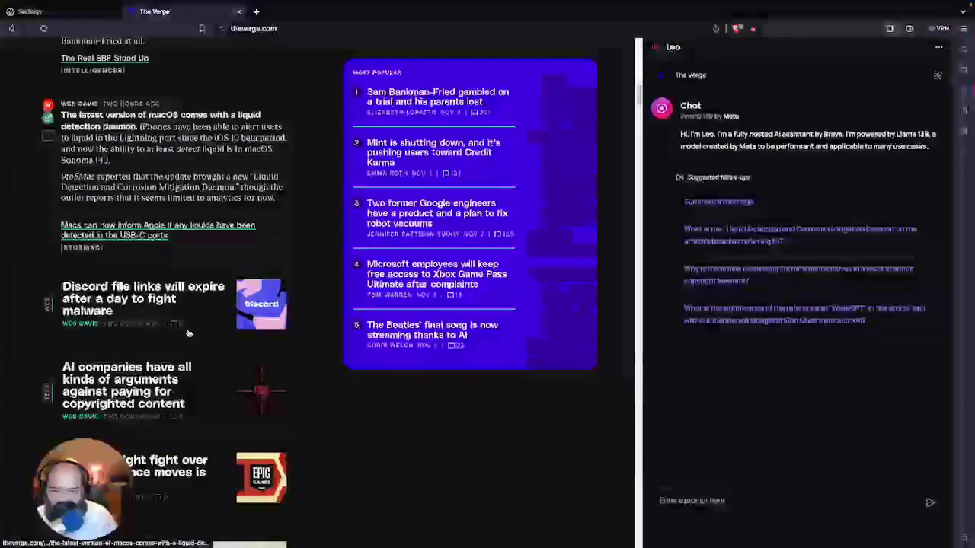
scroll(187, 332, down, 2)
scroll(307, 352, up, 6)
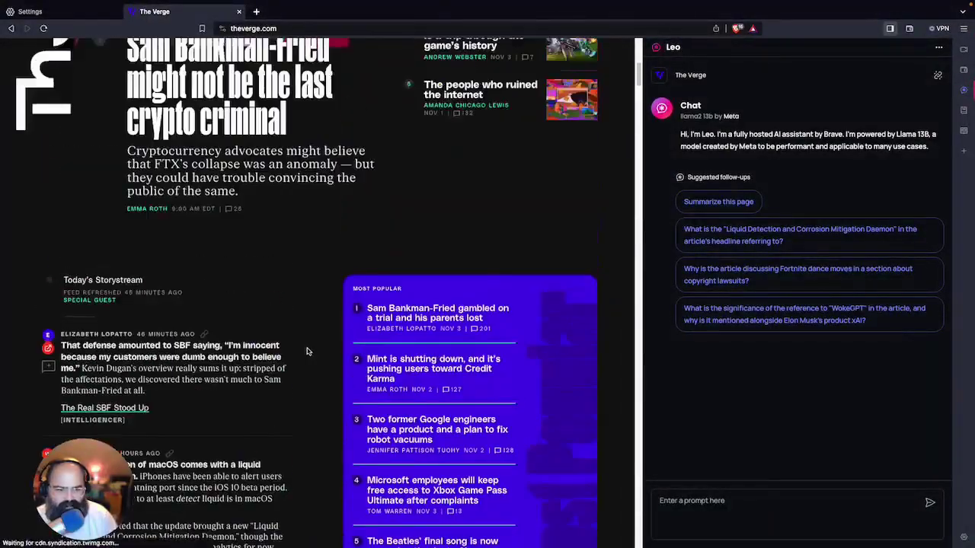
Step: Open The Verge's lead story "Sam Bankman-Fried might not be the last crypto criminal" and have Leo summarize the page
scroll(306, 352, up, 5)
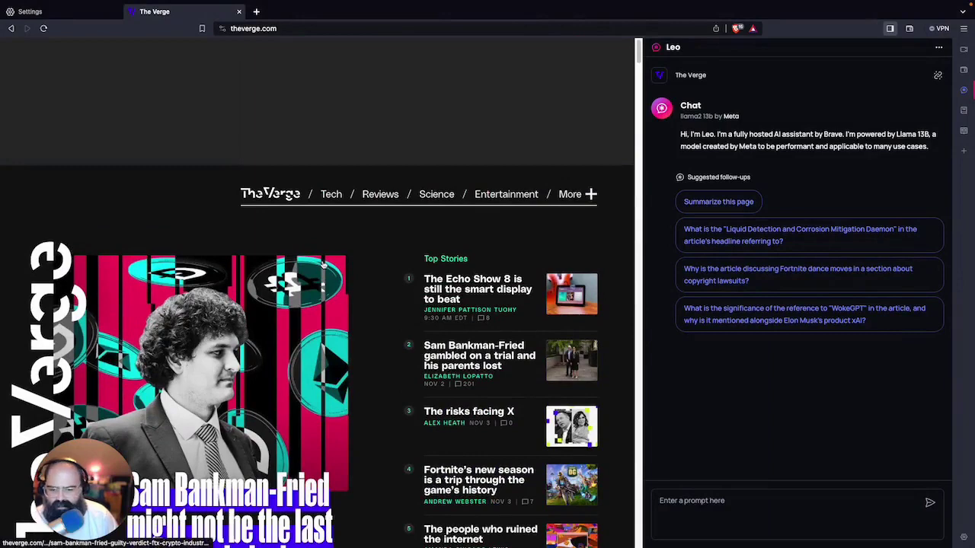
scroll(277, 303, down, 1)
click(277, 303)
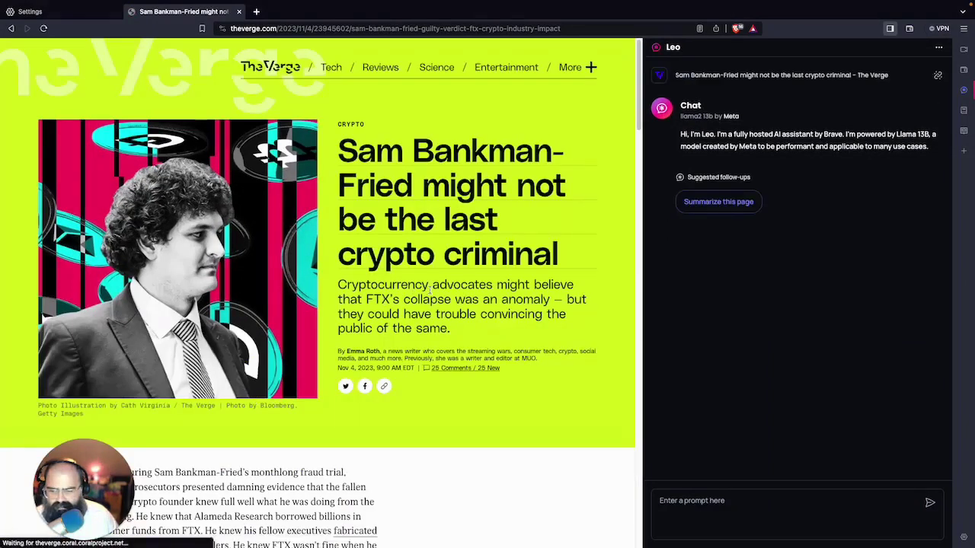
click(712, 202)
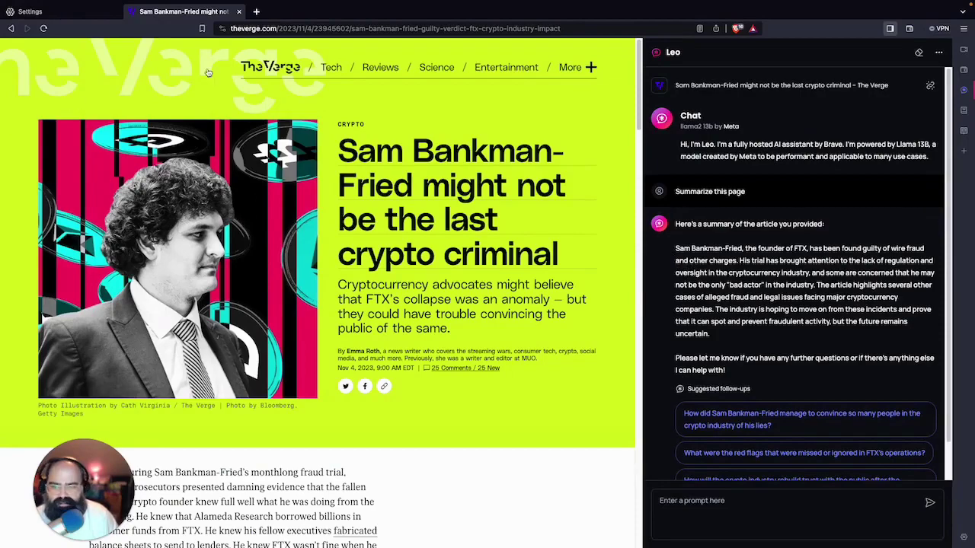
Step: Open The Verge's 2023 PC gift guide from the site's Reviews section and skim the start of the article
click(380, 67)
scroll(298, 145, down, 4)
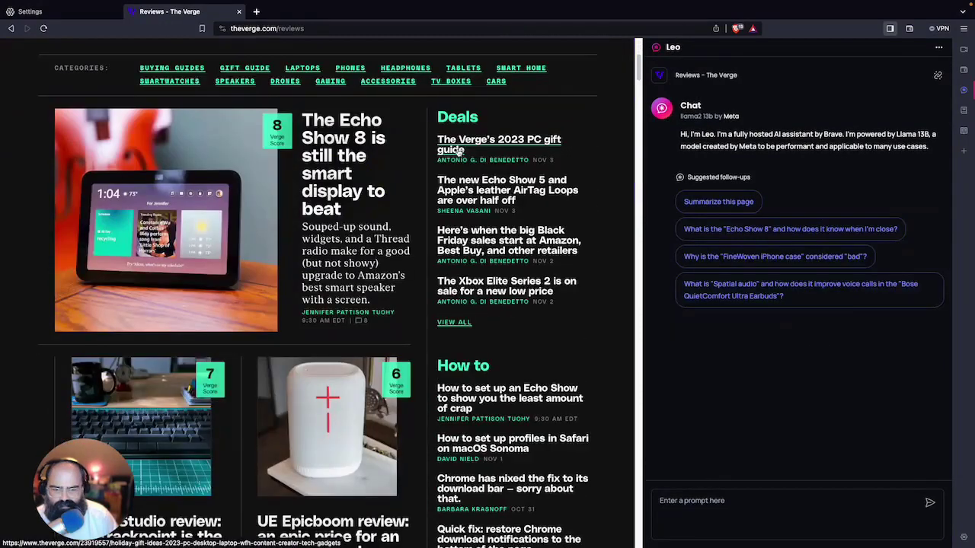
click(460, 150)
scroll(275, 253, down, 8)
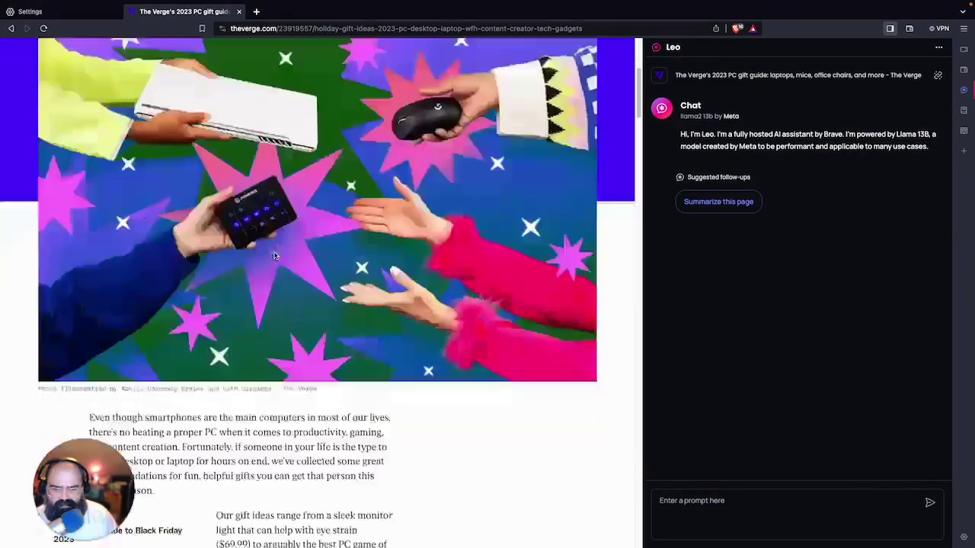
scroll(274, 253, down, 8)
scroll(274, 253, up, 12)
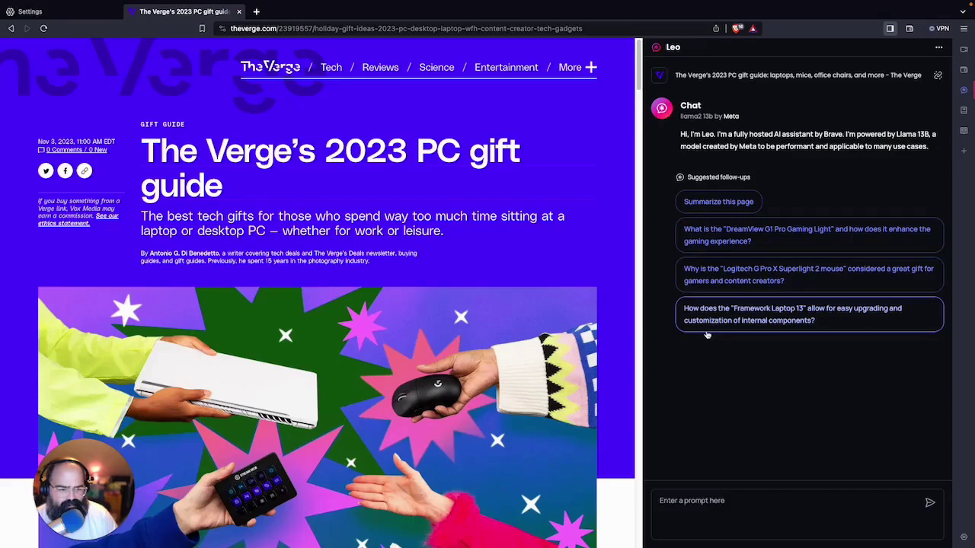
Step: Ask Leo the suggested question on why the Logitech G Pro X Superlight 2 mouse is a great gift, and skim the guide's products
click(715, 271)
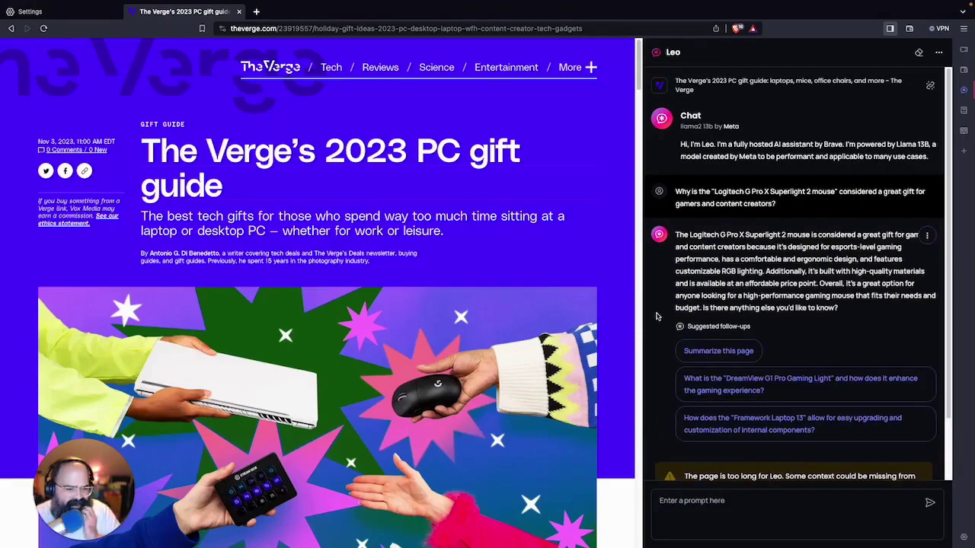
scroll(616, 383, down, 20)
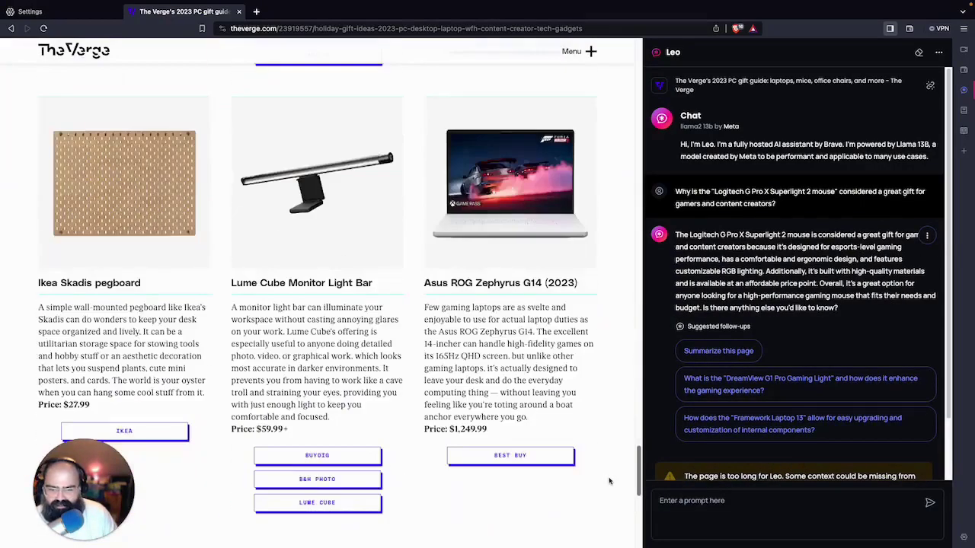
scroll(609, 480, down, 15)
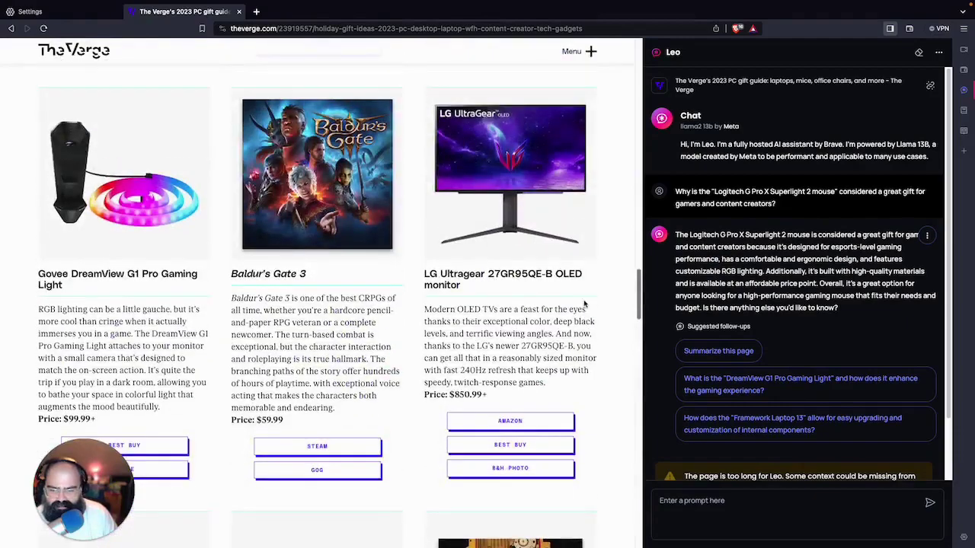
scroll(590, 130, up, 20)
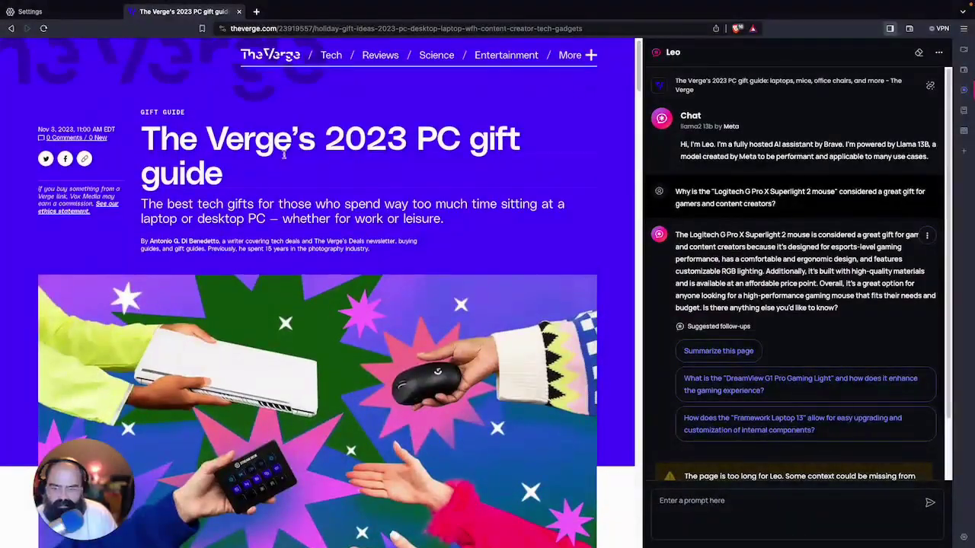
scroll(733, 427, down, 2)
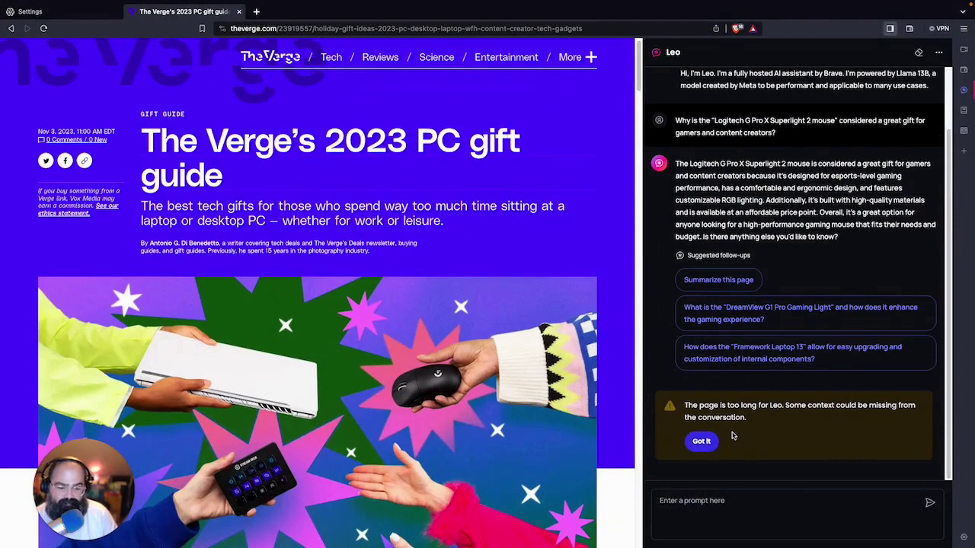
Step: Ask Leo "what are the best ideas for content creators?" in the gift guide conversation
text(wh)
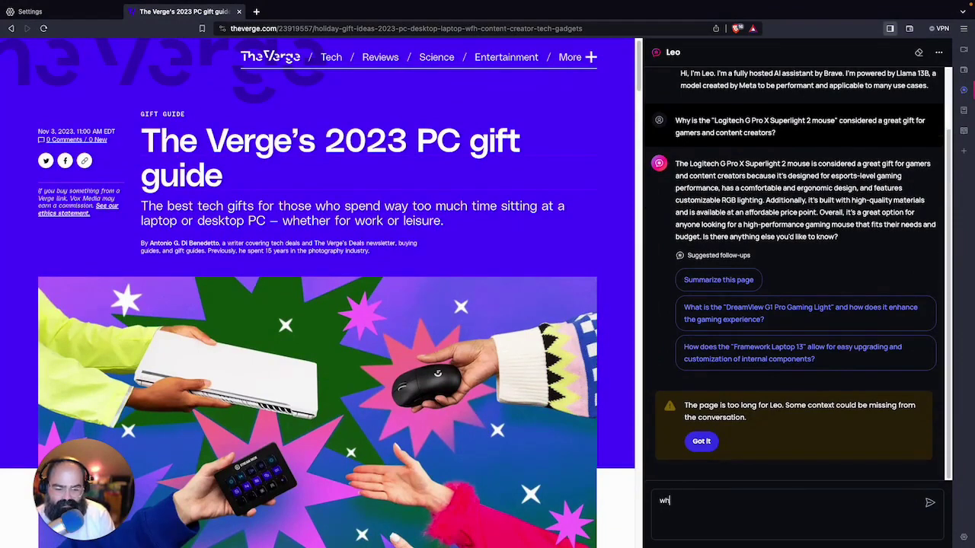
text(at are the best idea)
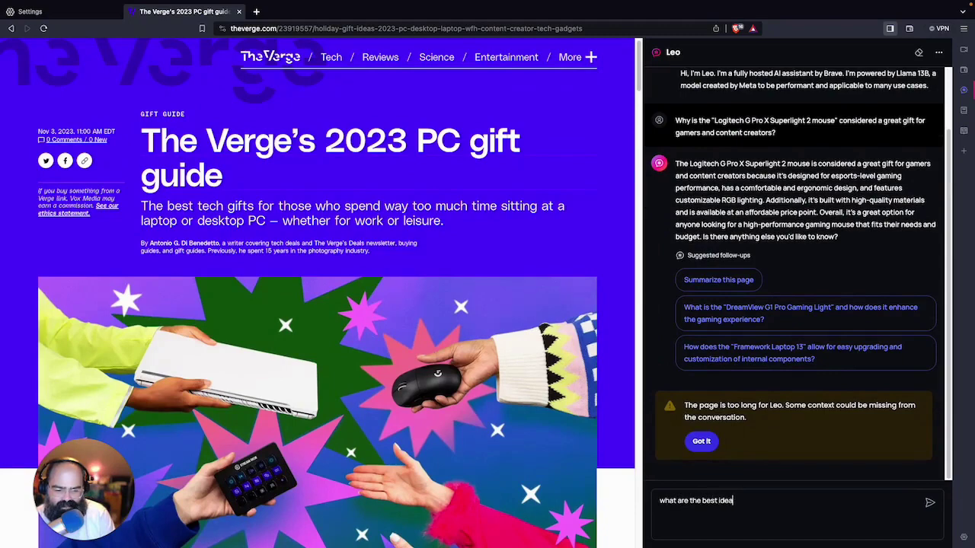
text(s for content creatores)
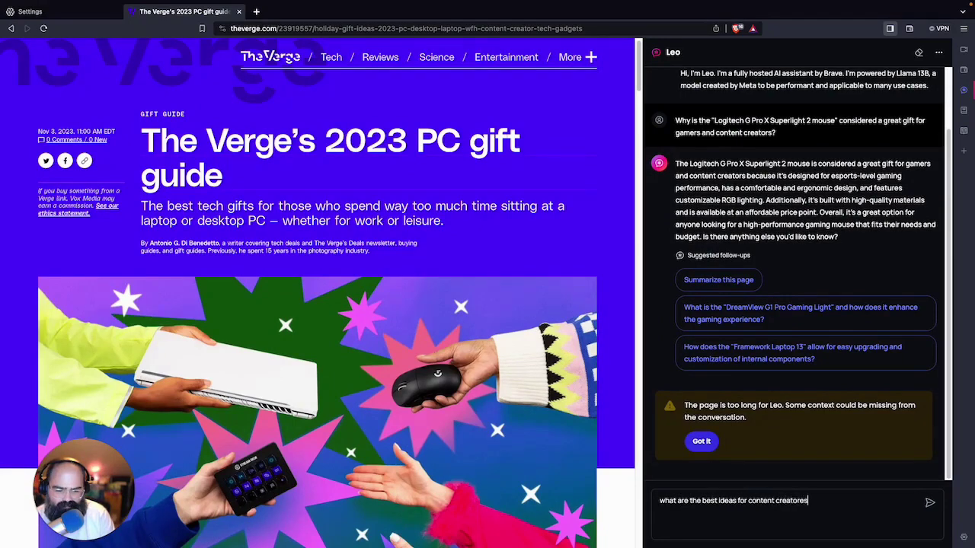
text(?)
key(BackSpace)
key(BackSpace)
key(BackSpace)
text(s)
key(Return)
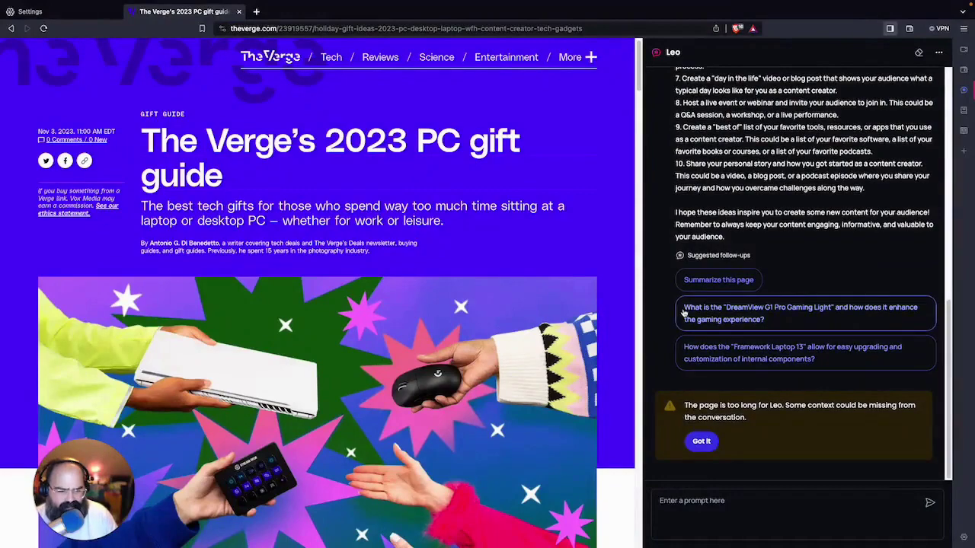
Step: Review Leo's reply and ask "based off this page what would be the best gift for a content creator"
scroll(661, 359, up, 10)
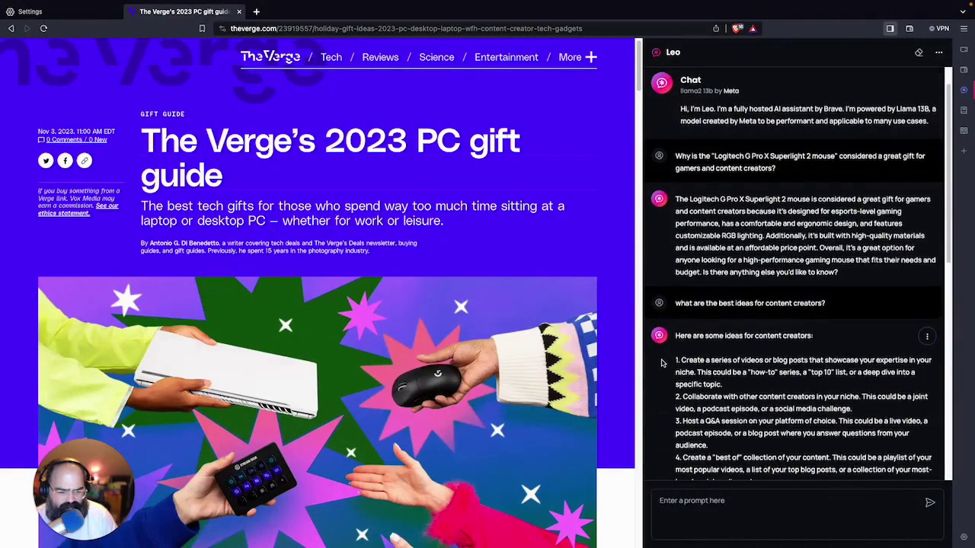
scroll(661, 361, up, 1)
scroll(661, 363, down, 10)
click(738, 499)
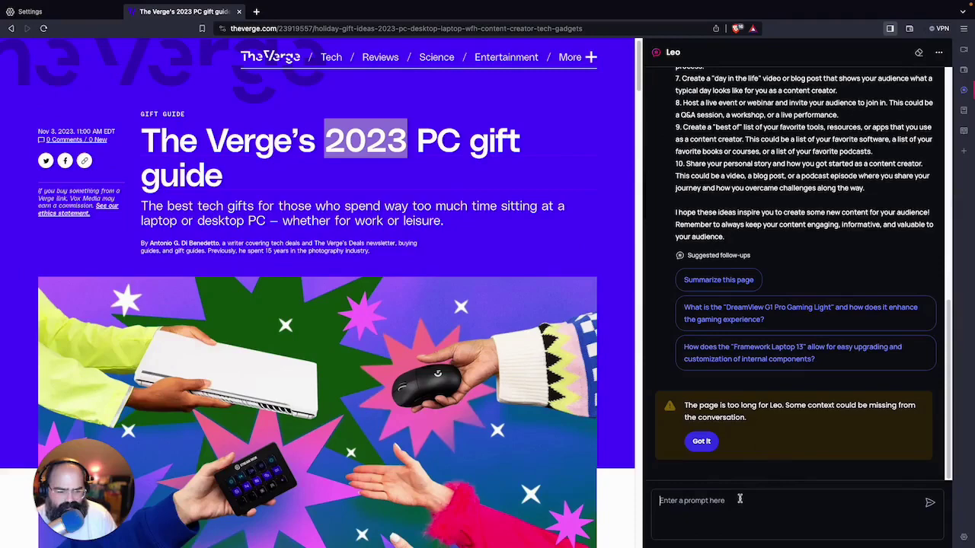
text(nas)
text(s)
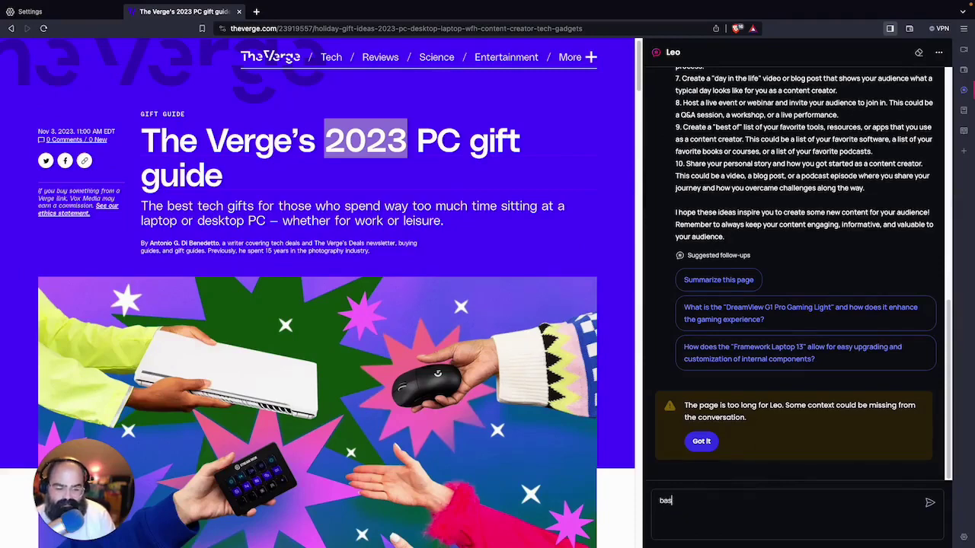
text(ed off this page what would be the best)
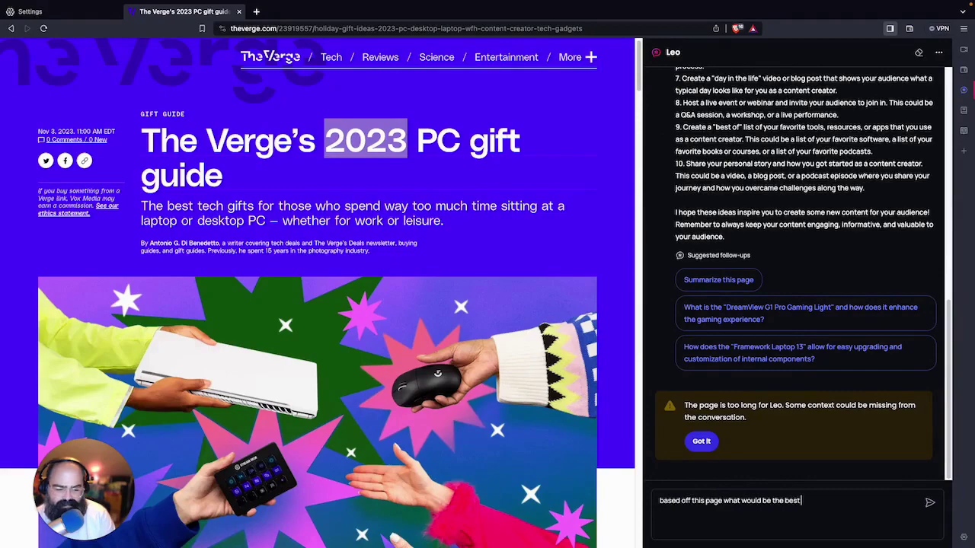
text( content creator)
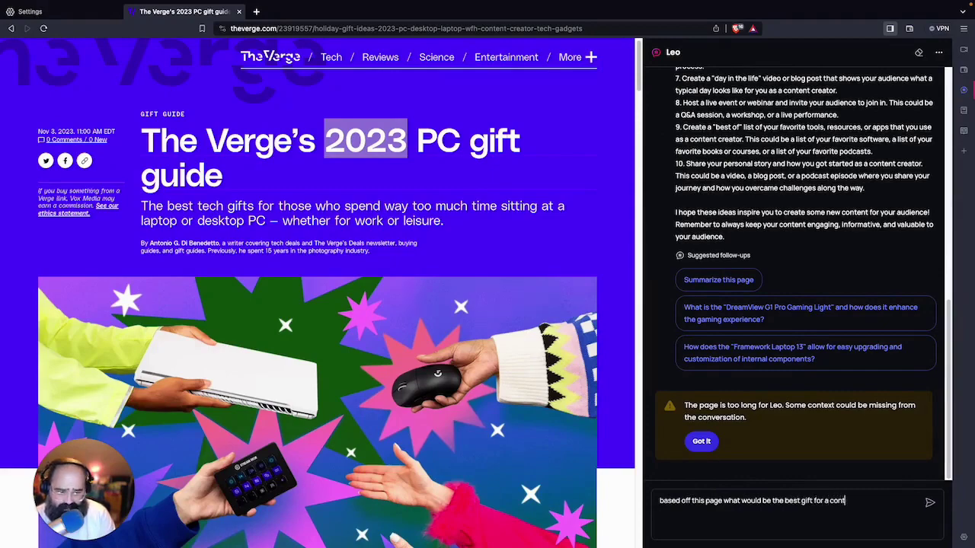
key(Return)
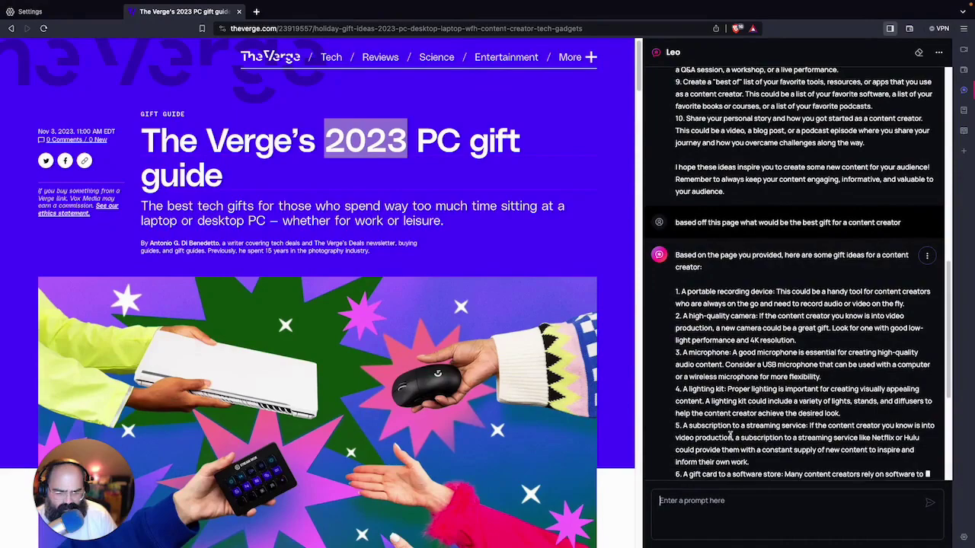
Step: Look through the products in the gift guide to compare them with Leo's gift suggestions
scroll(620, 427, down, 7)
scroll(621, 426, down, 8)
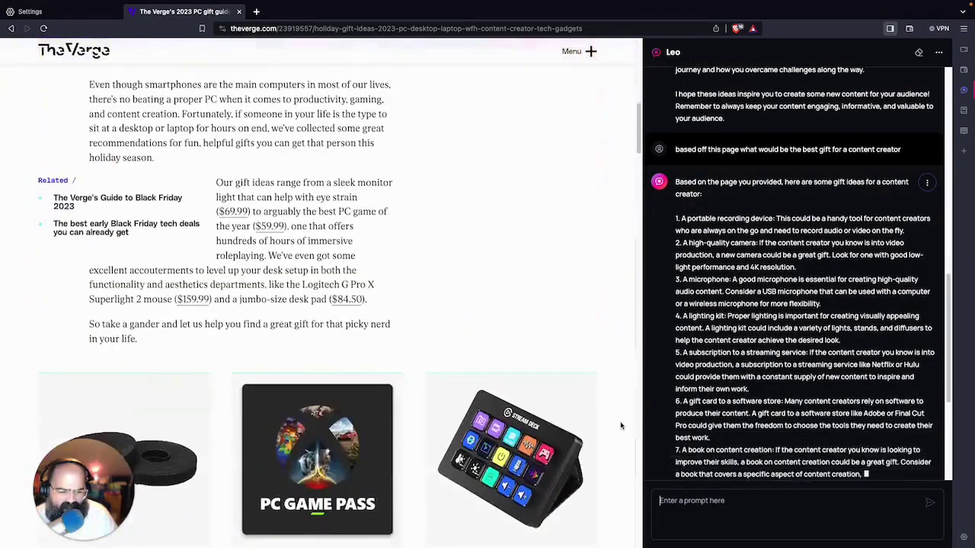
scroll(621, 427, down, 5)
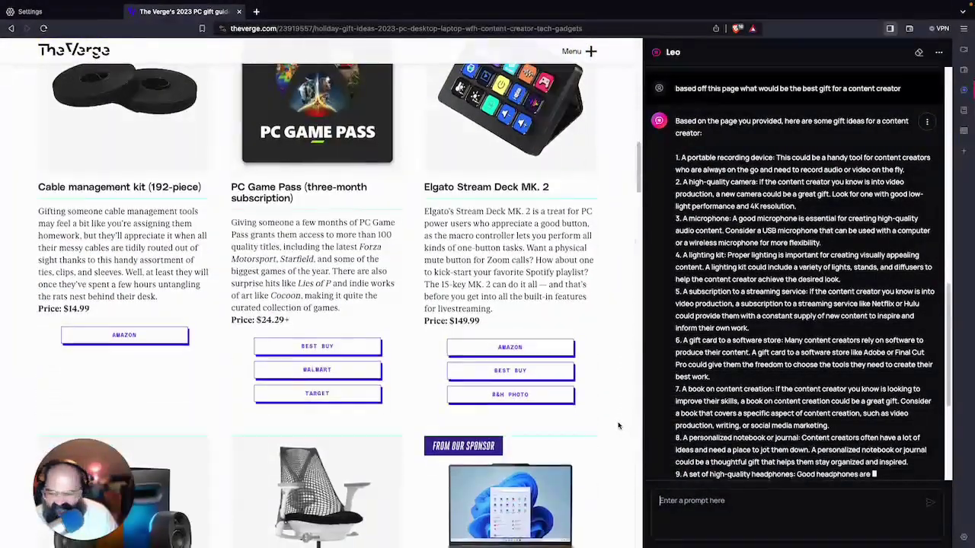
scroll(618, 424, down, 3)
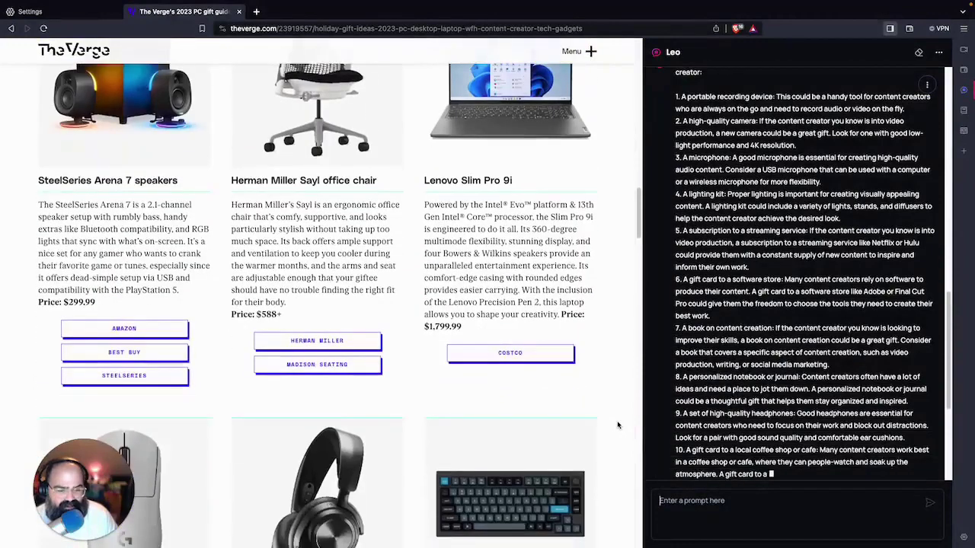
scroll(533, 267, up, 20)
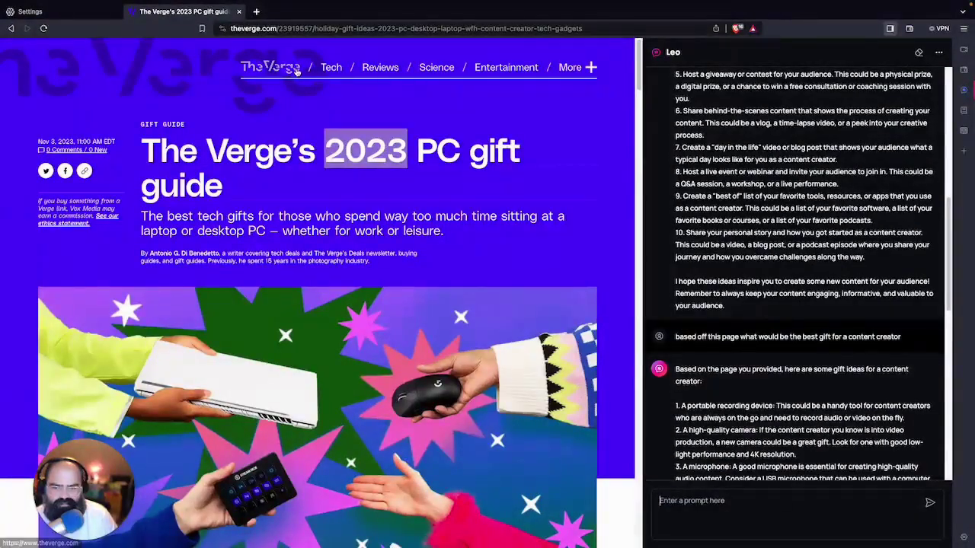
Step: Go to espn.com and open the article "Jets tried to trade for Davante Adams before deadline, sources say"
click(251, 29)
text(espn.com)
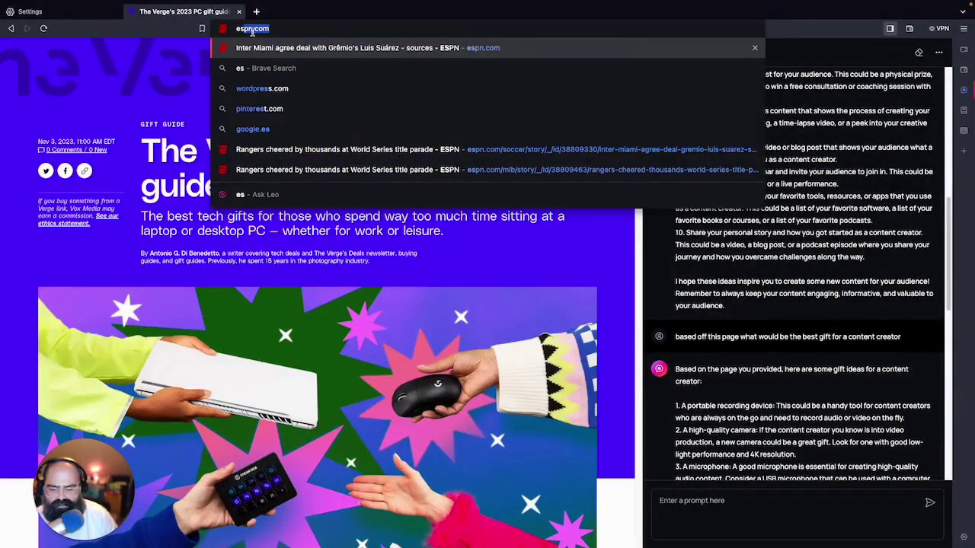
key(Return)
click(398, 149)
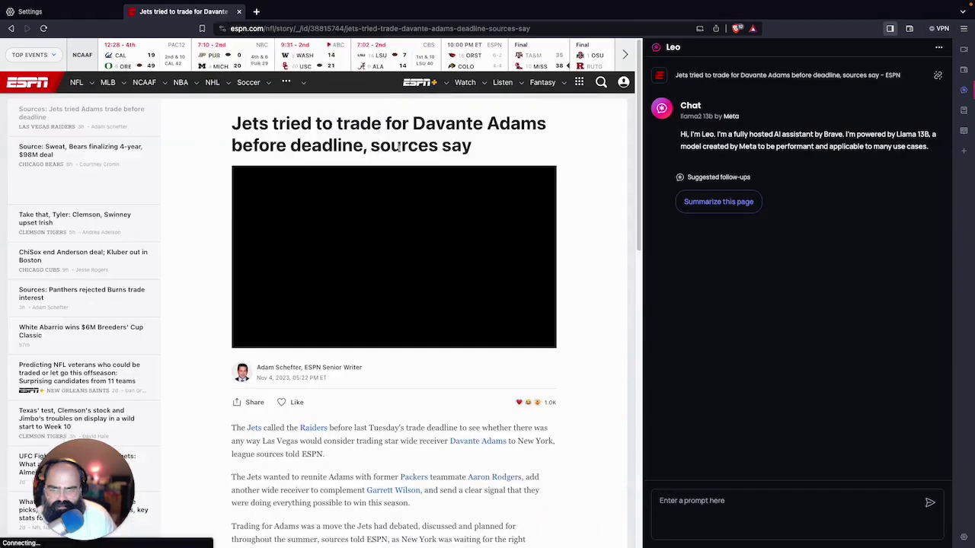
Step: Ask Leo "can you give me a quote form this page that gives me a general idea about the article"
click(661, 502)
text(can you)
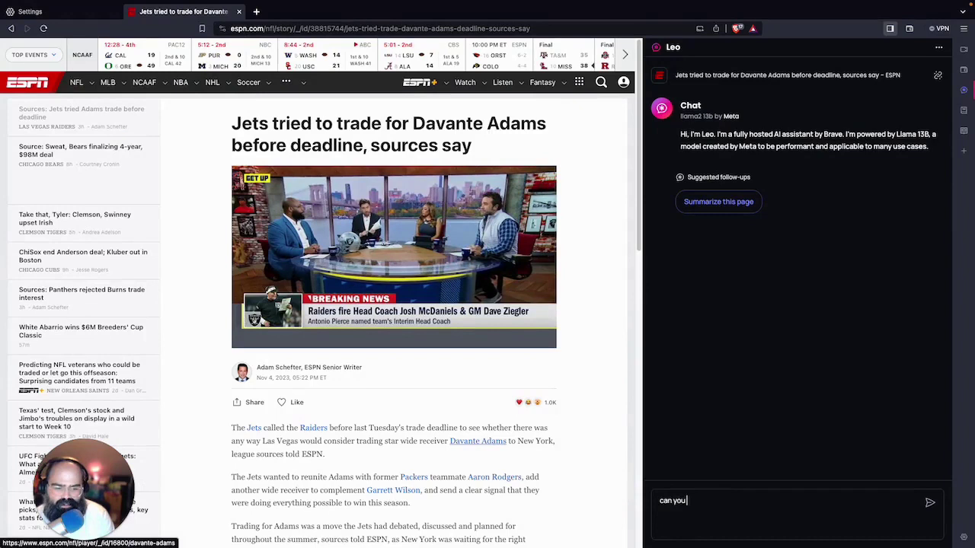
text( give me a quote)
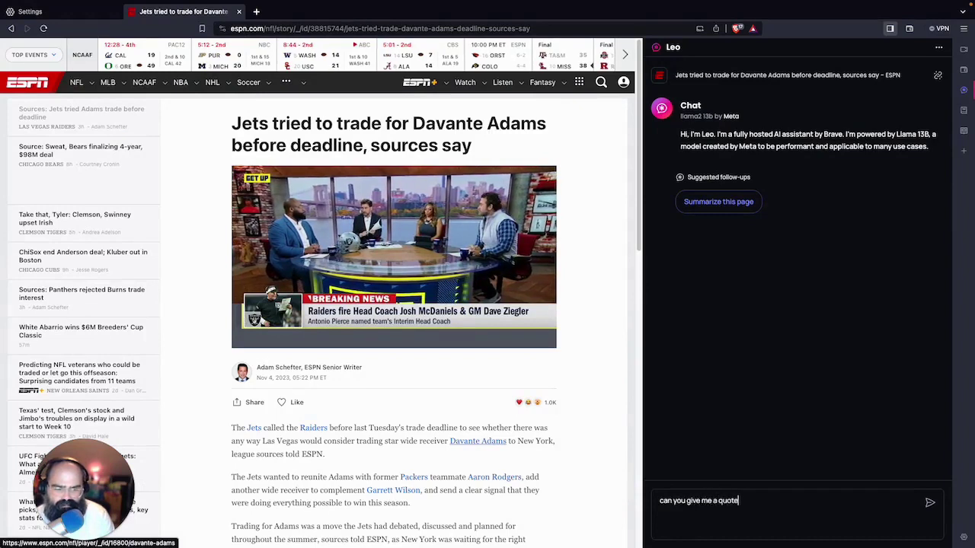
text( form t)
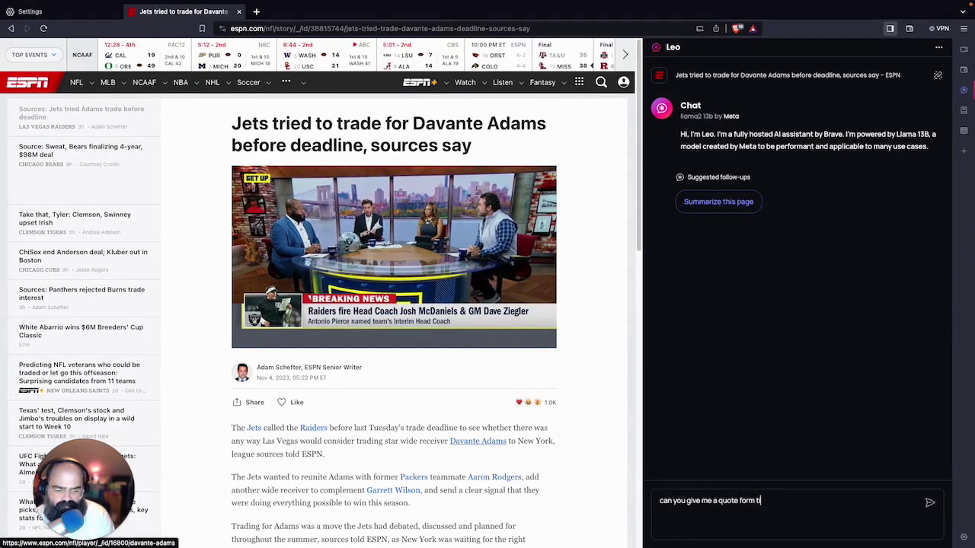
text(his page that giv)
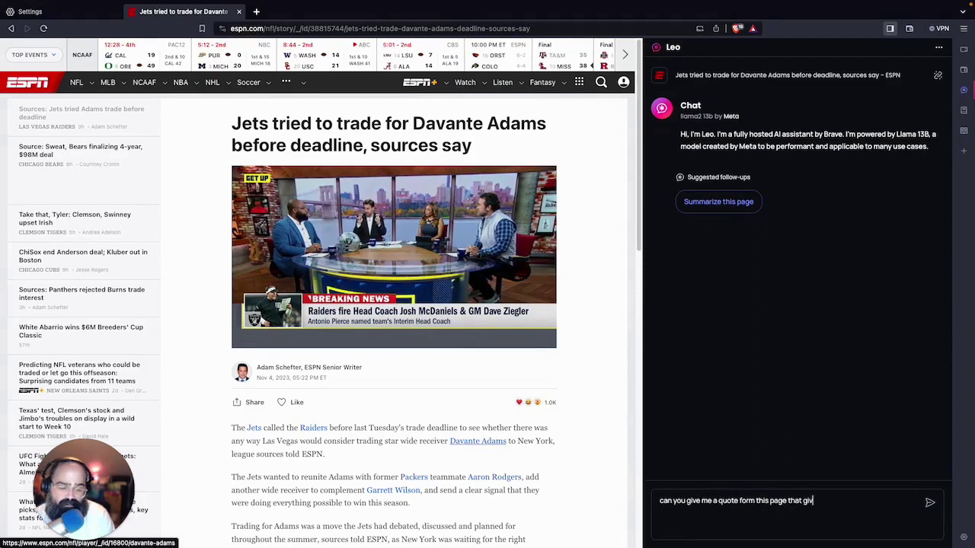
text(es me a genera)
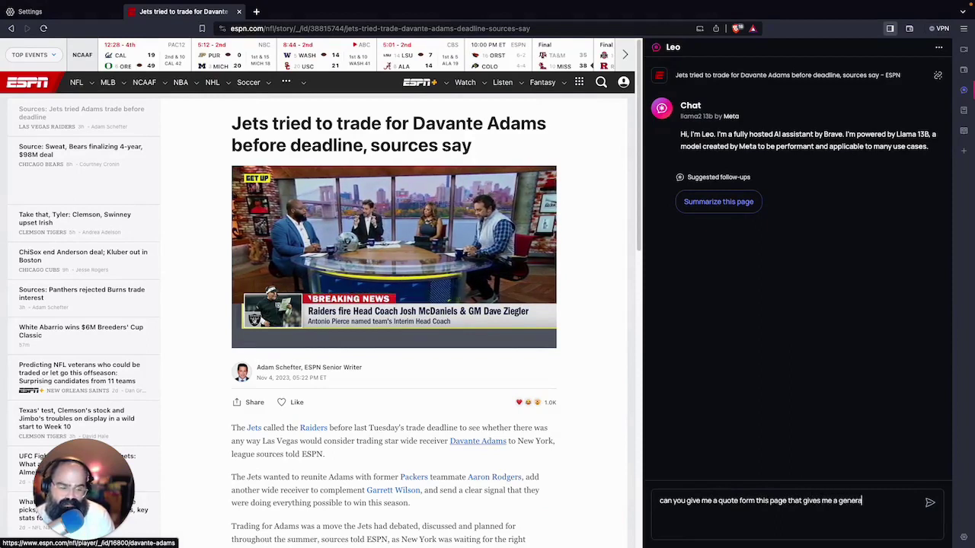
text(l idea about the a)
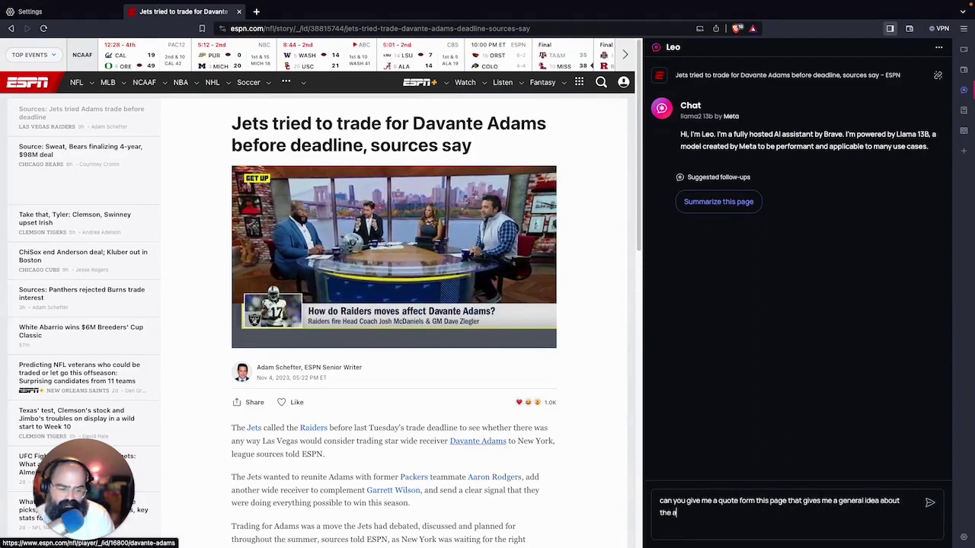
text(rticle)
key(Return)
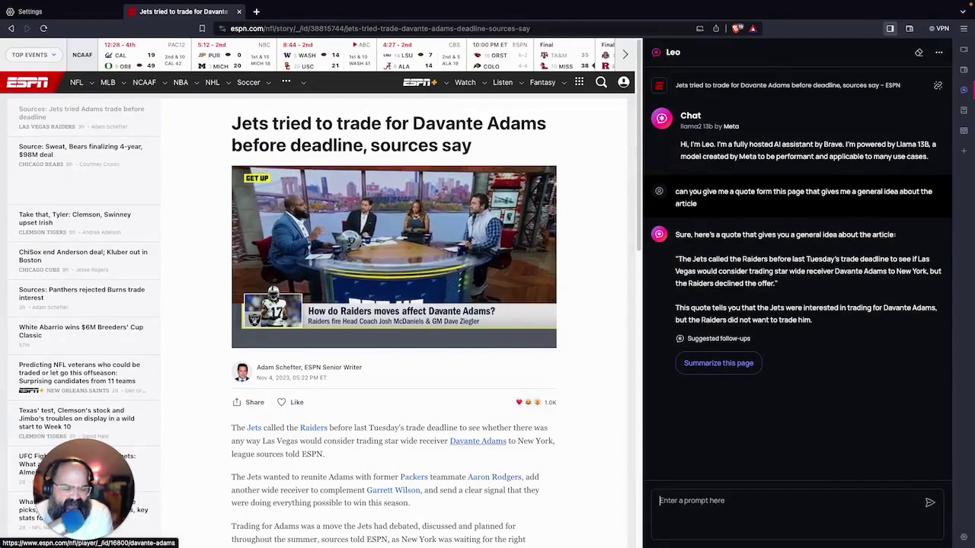
click(685, 500)
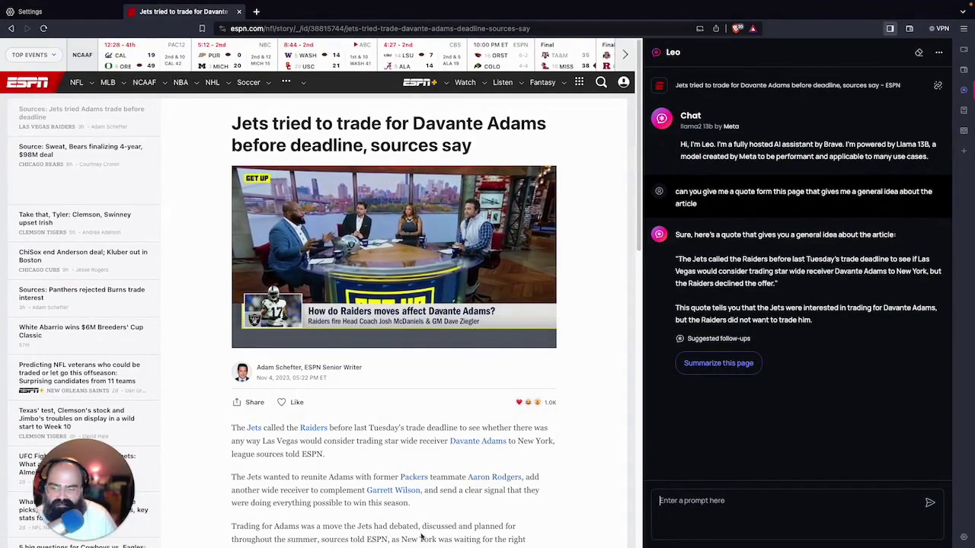
Step: Skim the ESPN article on the Davante Adams trade to compare it with the quote Leo gave
scroll(587, 466, down, 10)
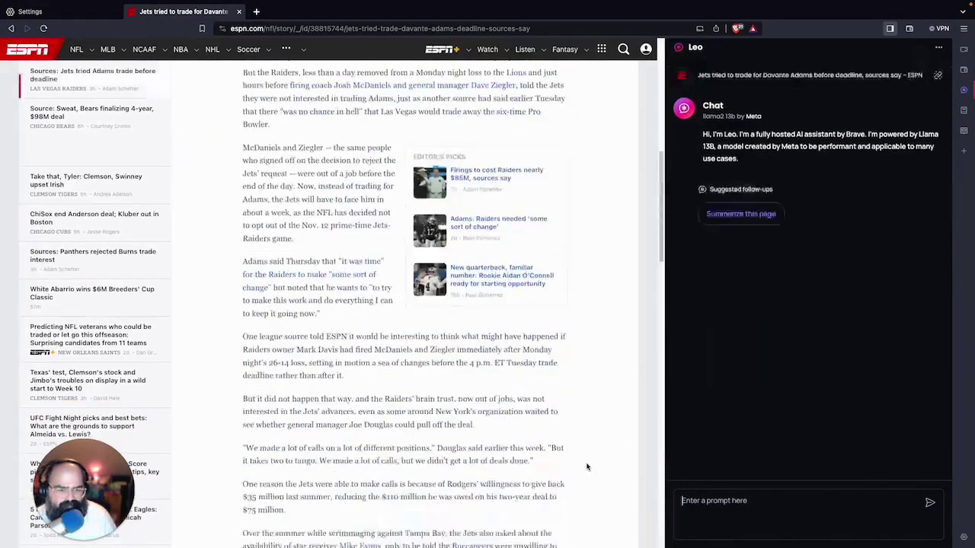
scroll(586, 467, up, 10)
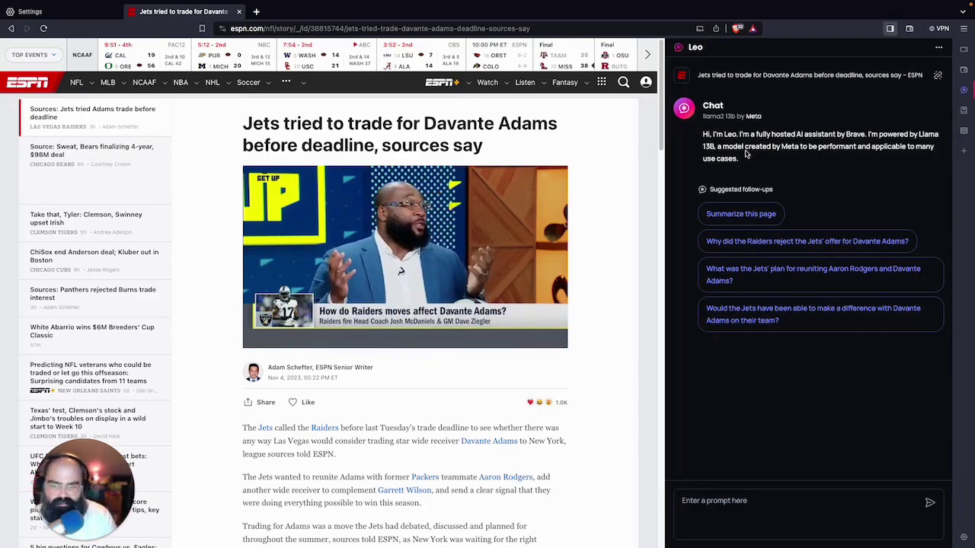
Step: Go to youtube.com, open the NBC Sports "Manchester City v. Bournemouth" highlights video and pause it
click(348, 28)
text(youtube.com)
key(Return)
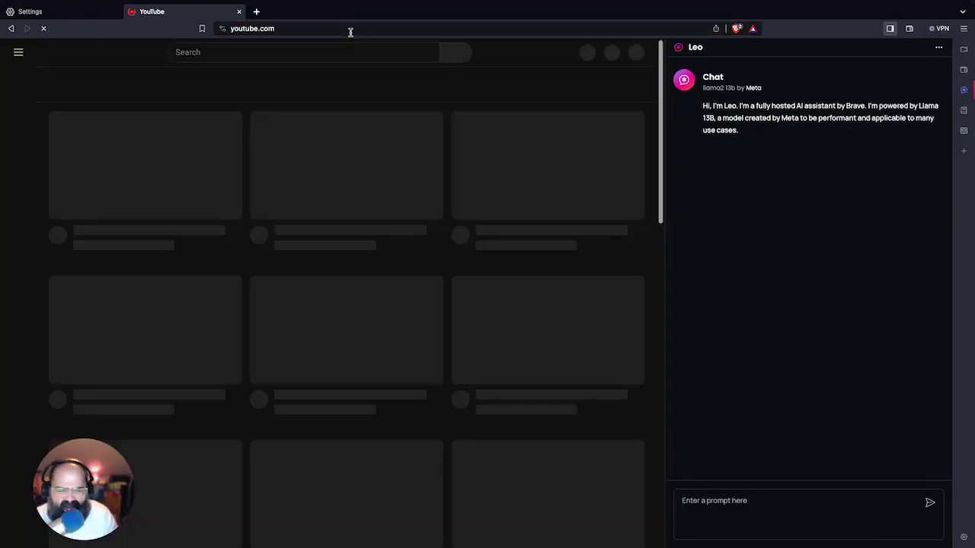
click(327, 153)
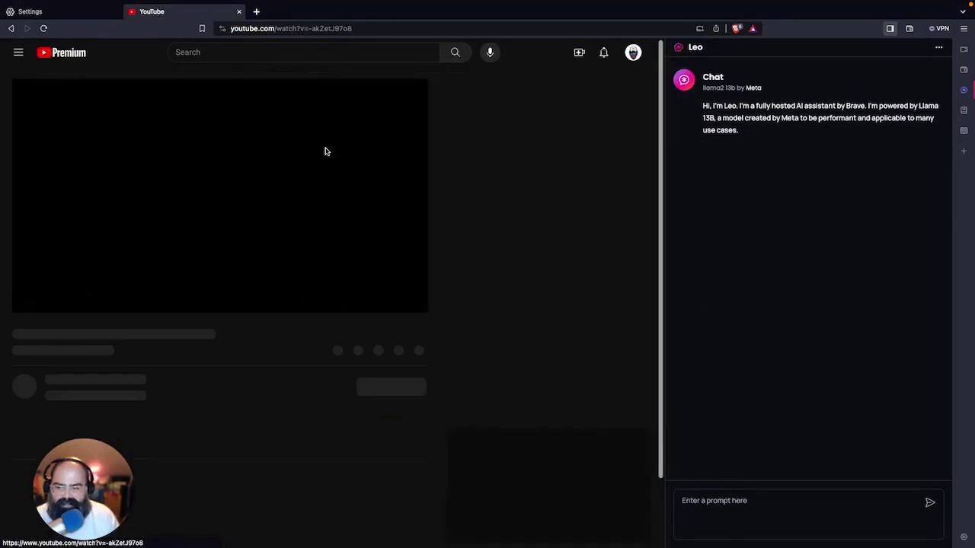
click(37, 301)
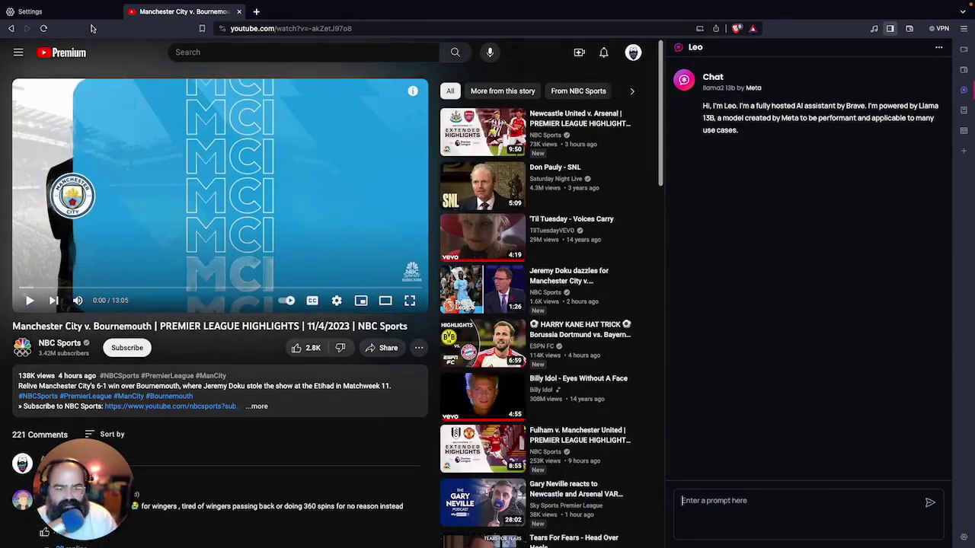
Step: Replace the YouTube tab with a new tab and go to brave.com
click(252, 13)
click(233, 12)
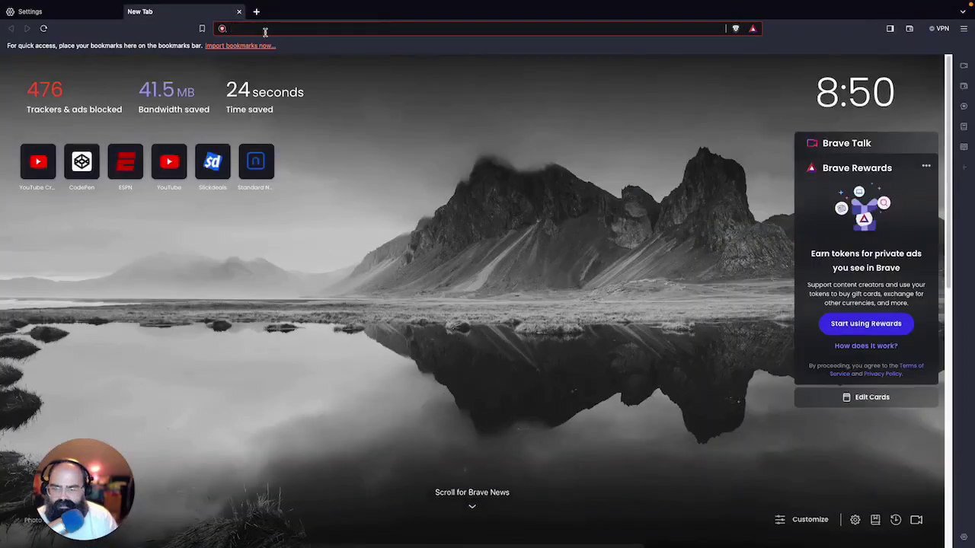
text(brave.)
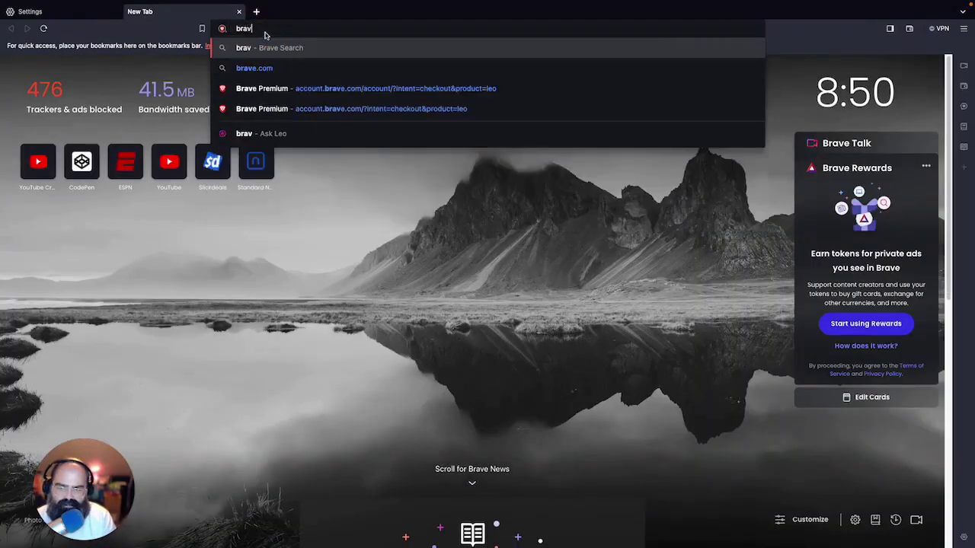
click(254, 68)
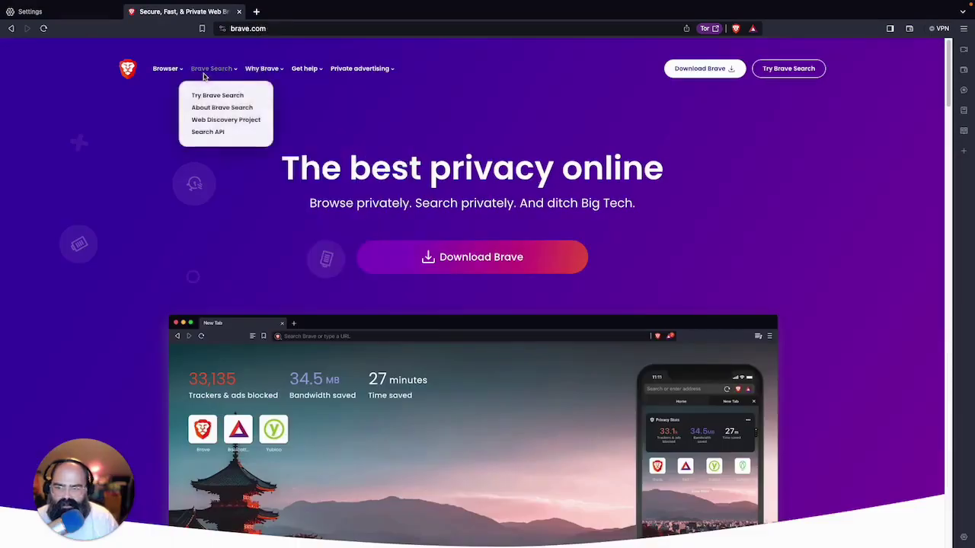
Step: On the About Brave Search page, ask Leo the suggested question "Can I trust Brave Search's all-in-one privacy protection during online searches?"
text(wh)
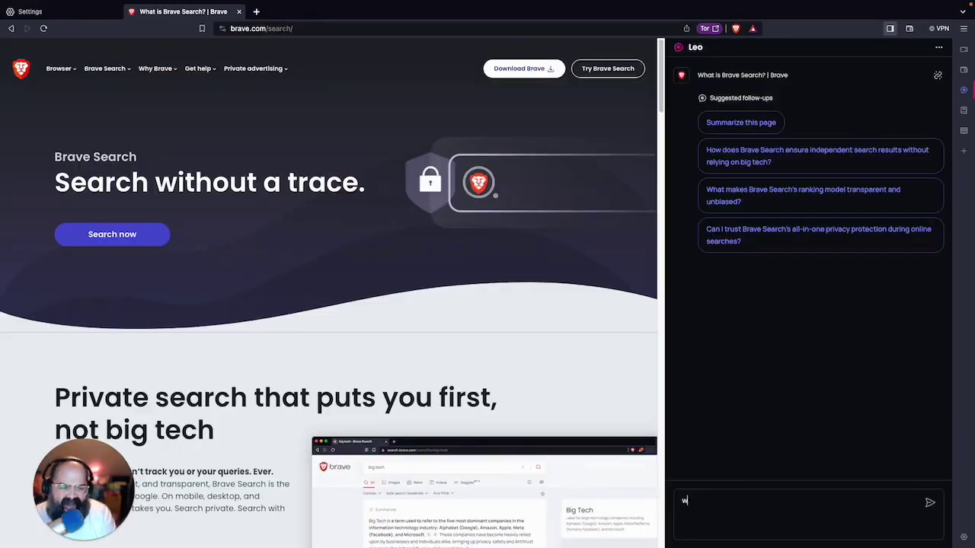
key(BackSpace)
click(752, 236)
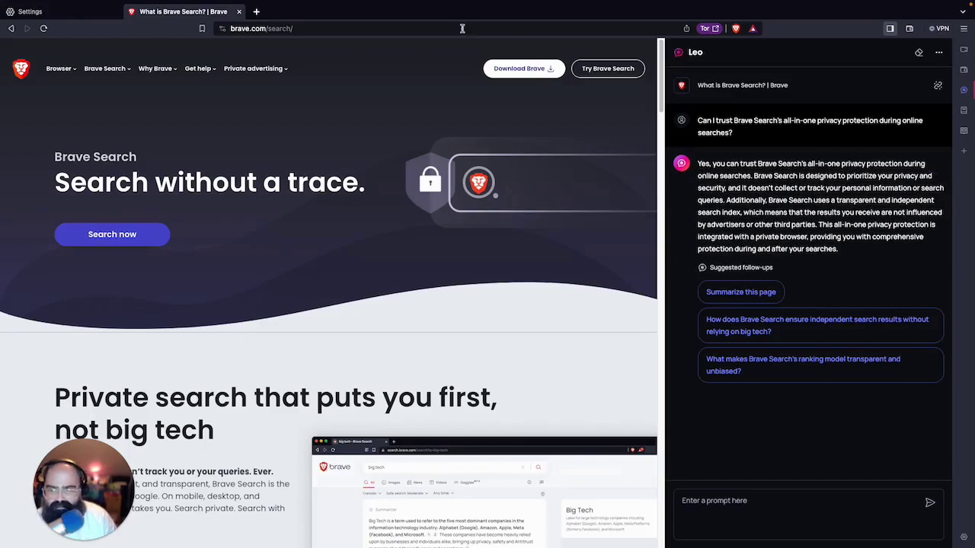
click(306, 29)
double_click(307, 29)
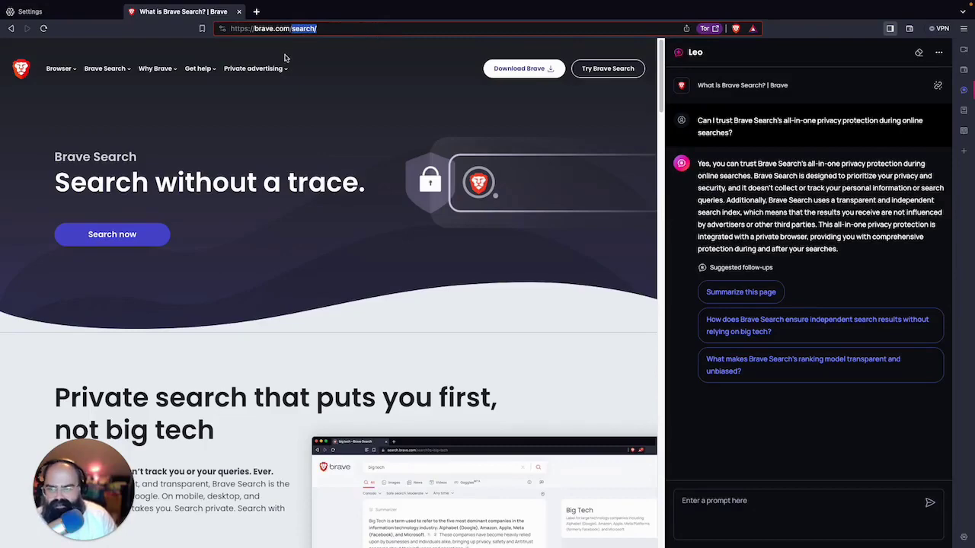
mouse_move(191, 73)
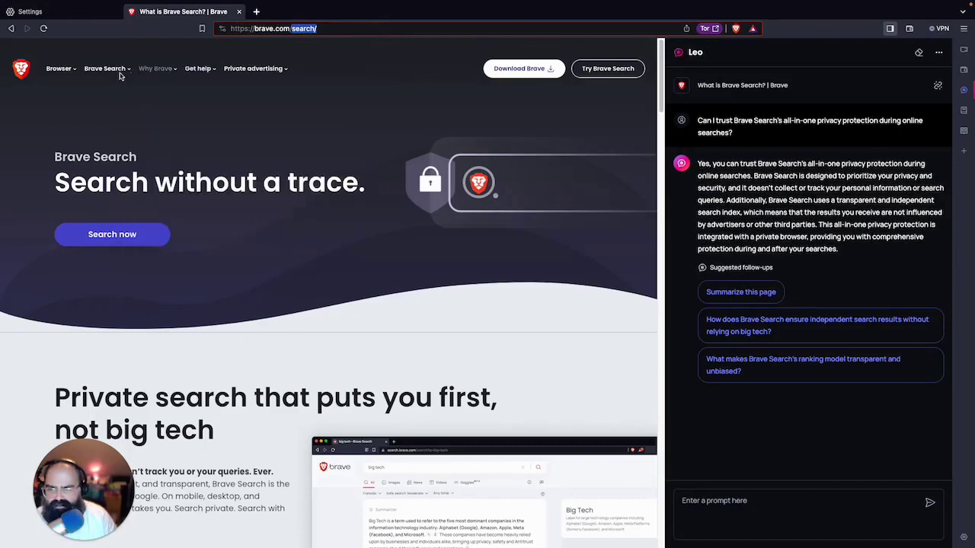
Step: Open the Leo Premium sign-up page from Leo's options
click(938, 52)
click(849, 312)
Step: Search the web for "brave leo" and open the "Brave Leo AI | Brave" page
click(322, 29)
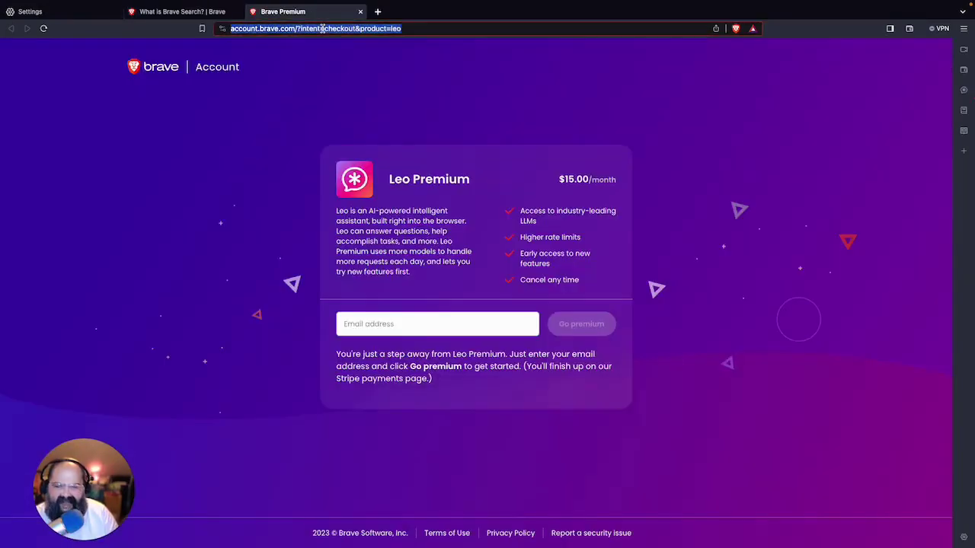
text(nra)
key(BackSpace)
key(BackSpace)
key(BackSpace)
text(bard)
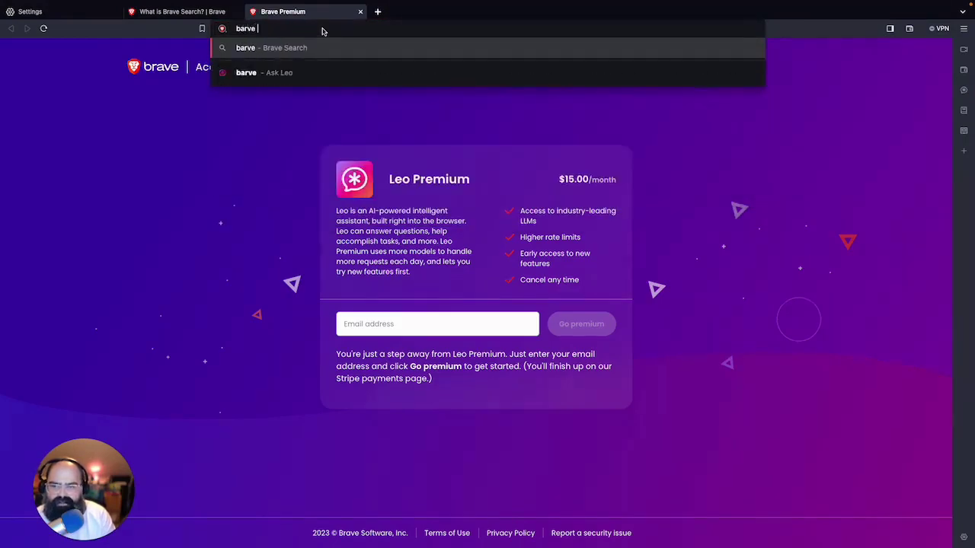
key(BackSpace)
key(BackSpace)
key(BackSpace)
text(rave leo)
key(Return)
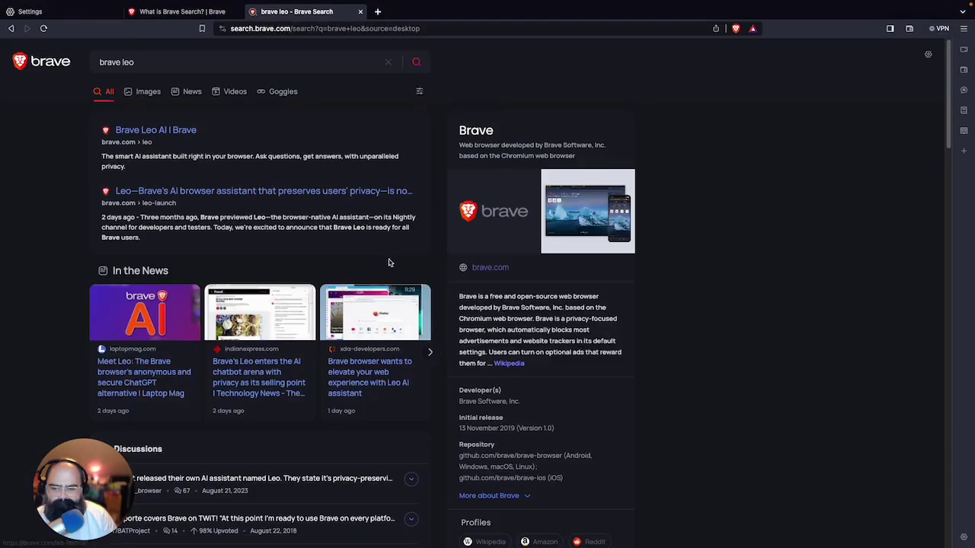
click(133, 131)
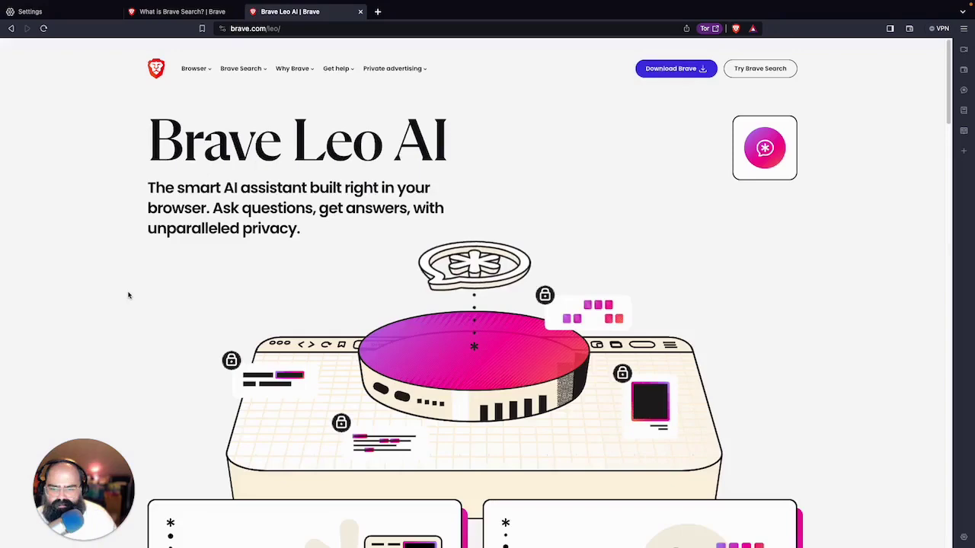
Step: Look through the Brave Leo AI page, examining the "Private, anonymous, and secure" text, the webpage summary example and the Go Premium offer
scroll(129, 295, down, 5)
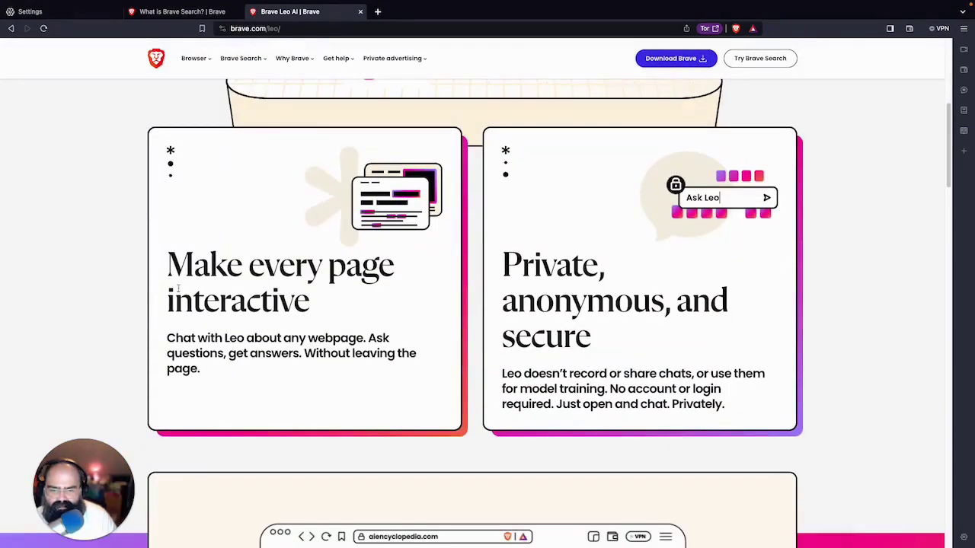
drag(501, 261, 591, 356)
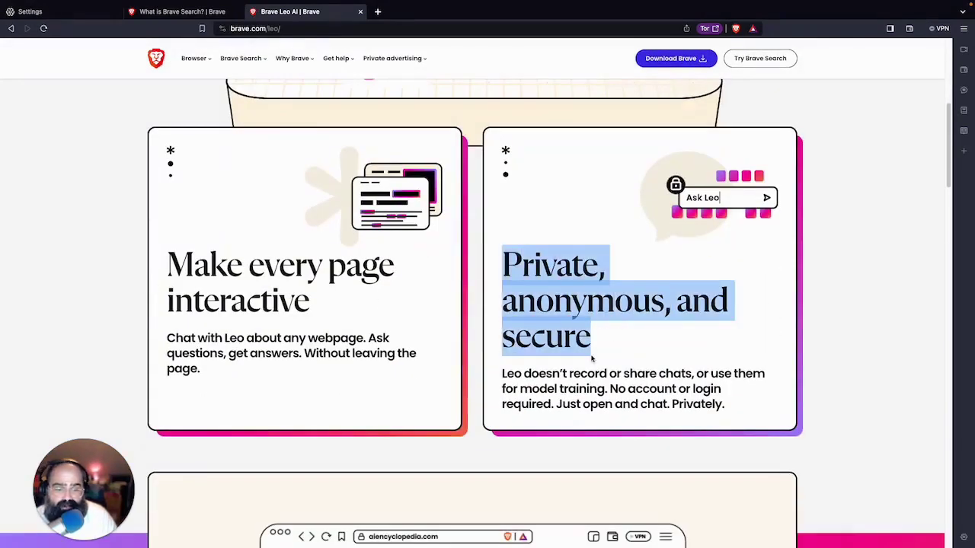
drag(503, 374, 699, 405)
scroll(693, 401, down, 1)
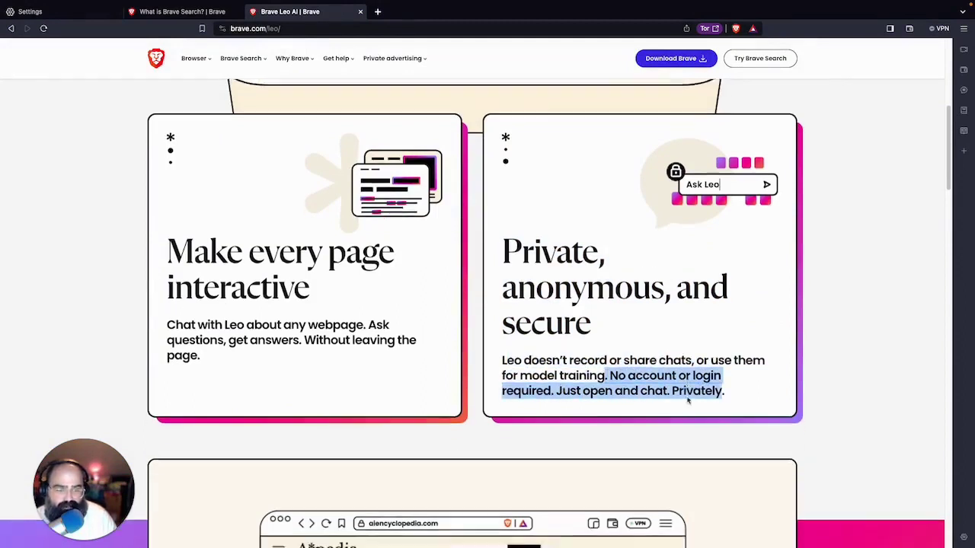
triple_click(517, 308)
scroll(517, 308, down, 2)
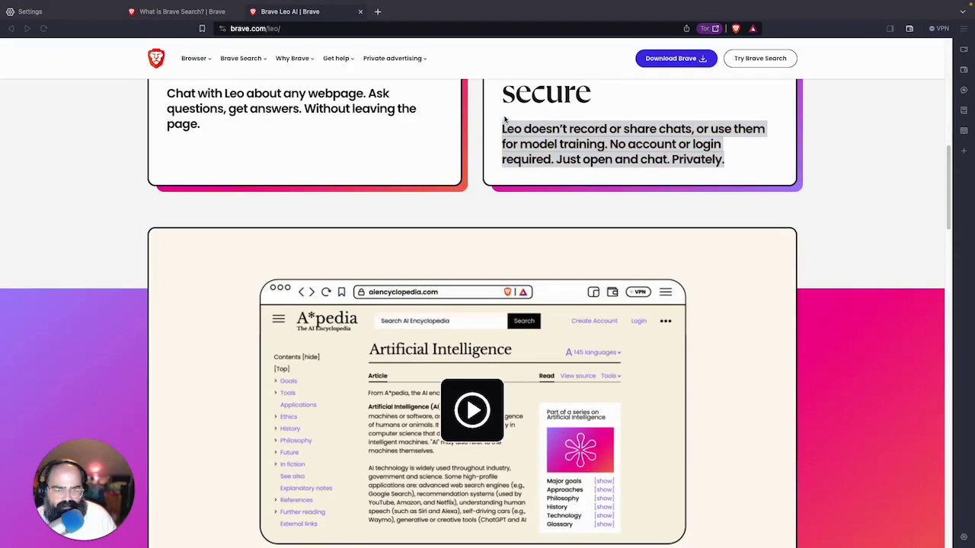
mouse_move(503, 117)
mouse_down()
mouse_move(618, 201)
mouse_move(674, 111)
mouse_move(460, 119)
mouse_up()
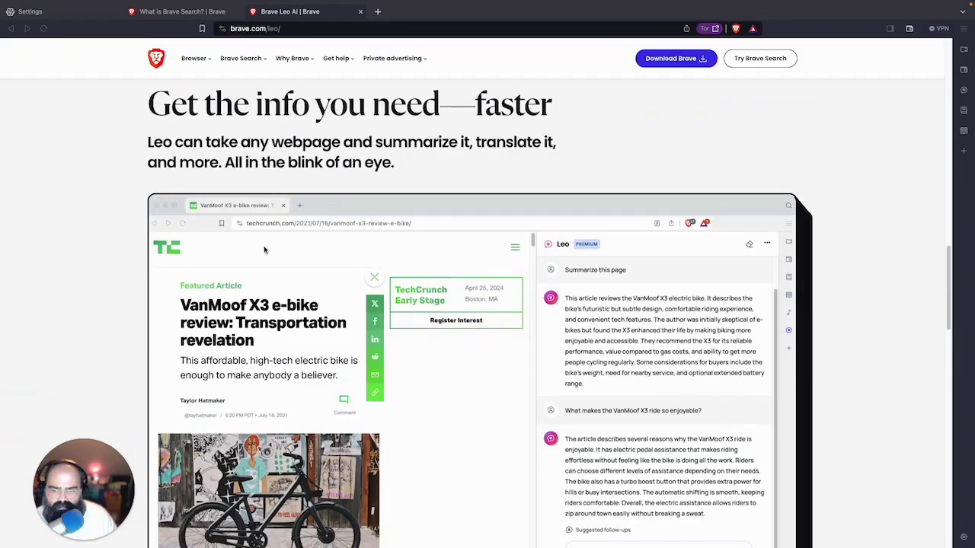
scroll(335, 305, down, 4)
scroll(644, 217, down, 5)
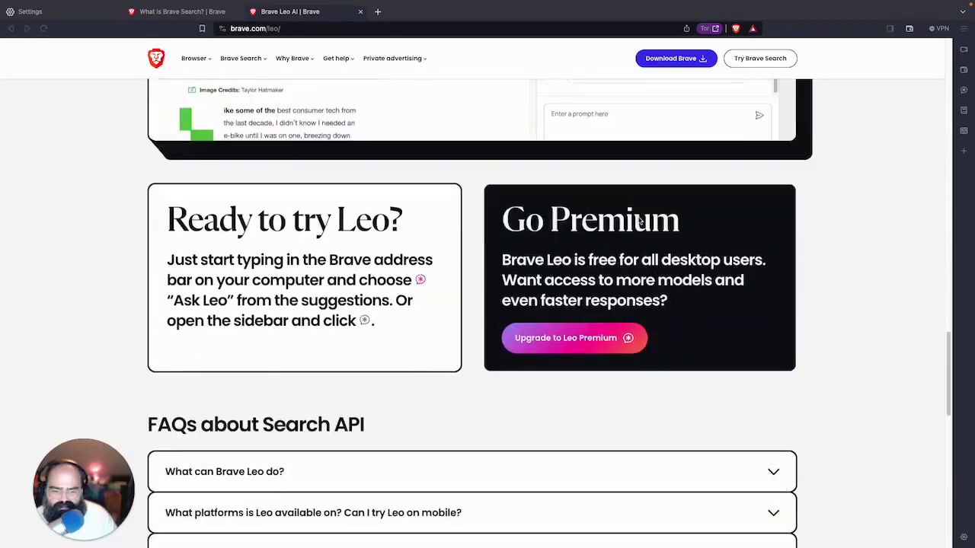
Step: Read the FAQ answers on Leo's platforms, the data sent to servers, account sign-up and the daily prompt limit
click(384, 324)
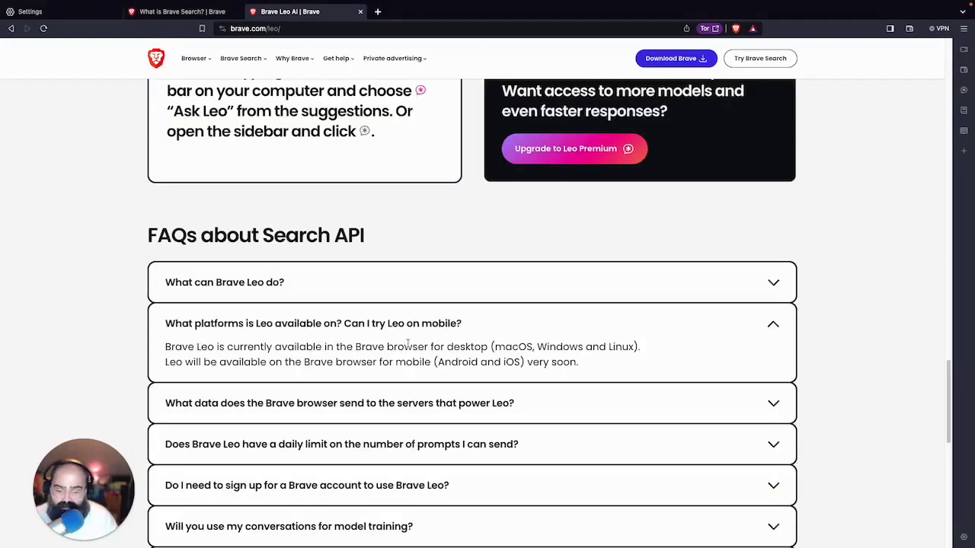
scroll(408, 343, down, 1)
click(362, 344)
scroll(364, 347, down, 2)
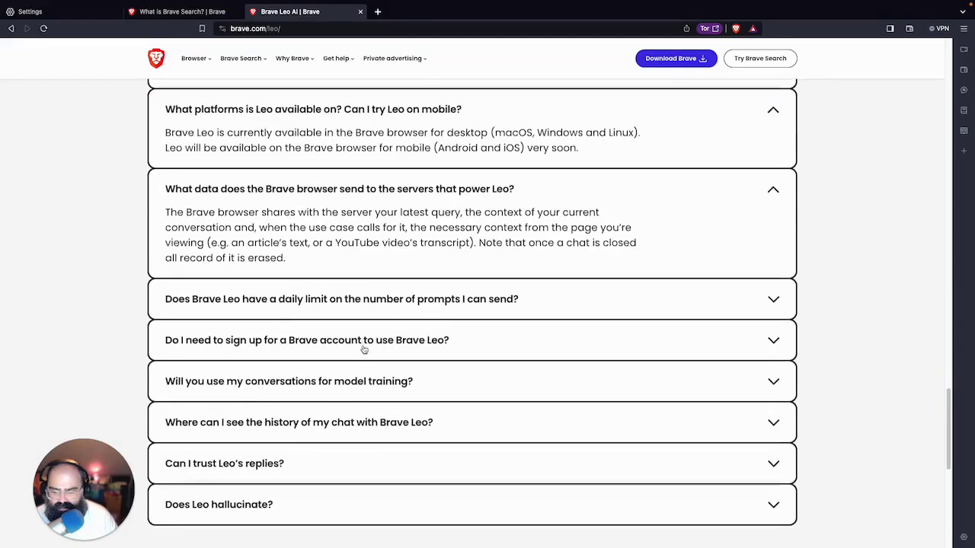
scroll(364, 349, down, 1)
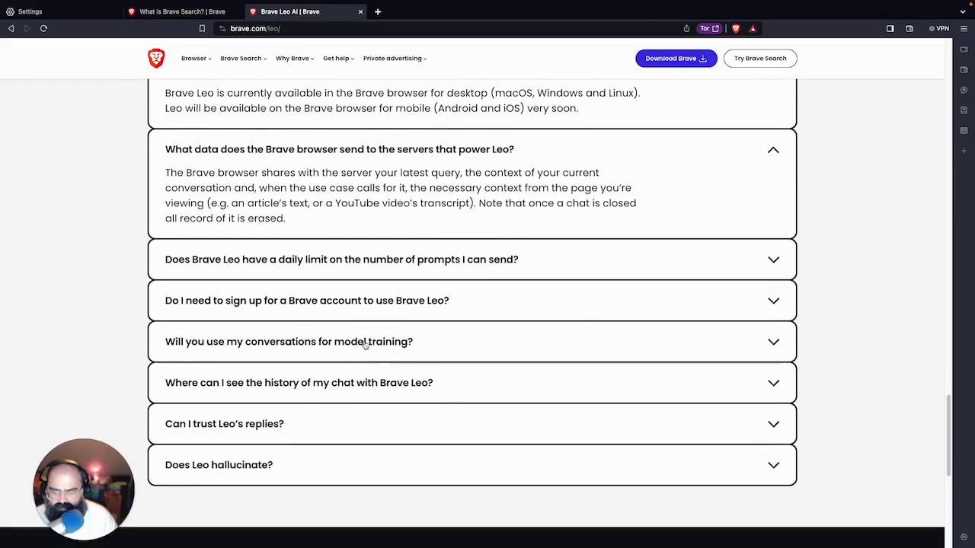
click(386, 307)
click(434, 271)
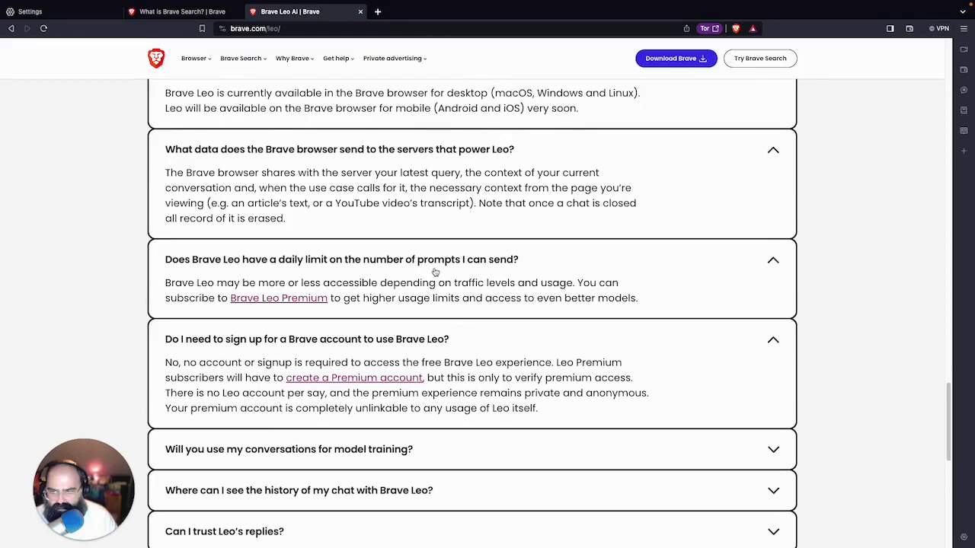
drag(434, 271, 418, 290)
drag(505, 297, 629, 305)
Step: Read the FAQ answers on where to see Leo's chat history and whether its replies can be trusted
scroll(346, 303, down, 5)
click(345, 302)
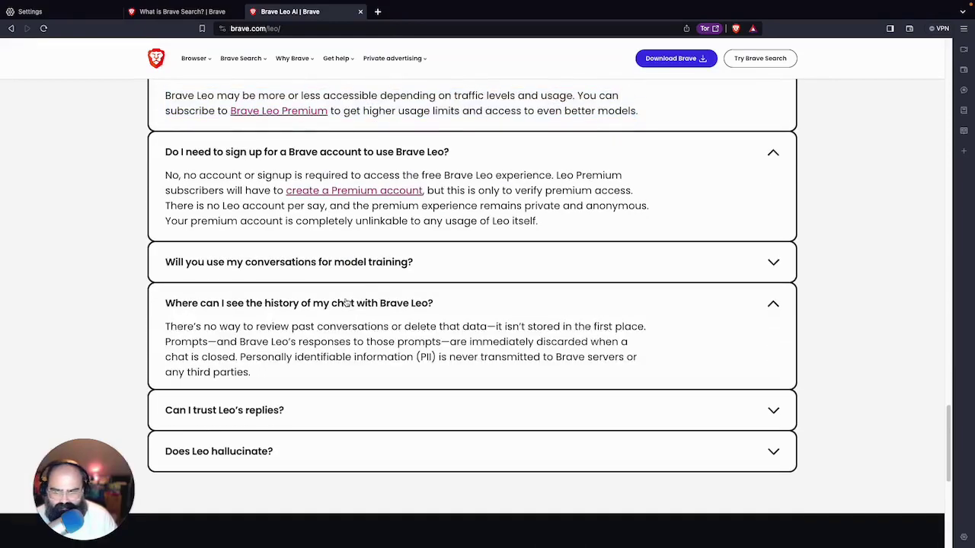
click(272, 410)
scroll(273, 404, down, 3)
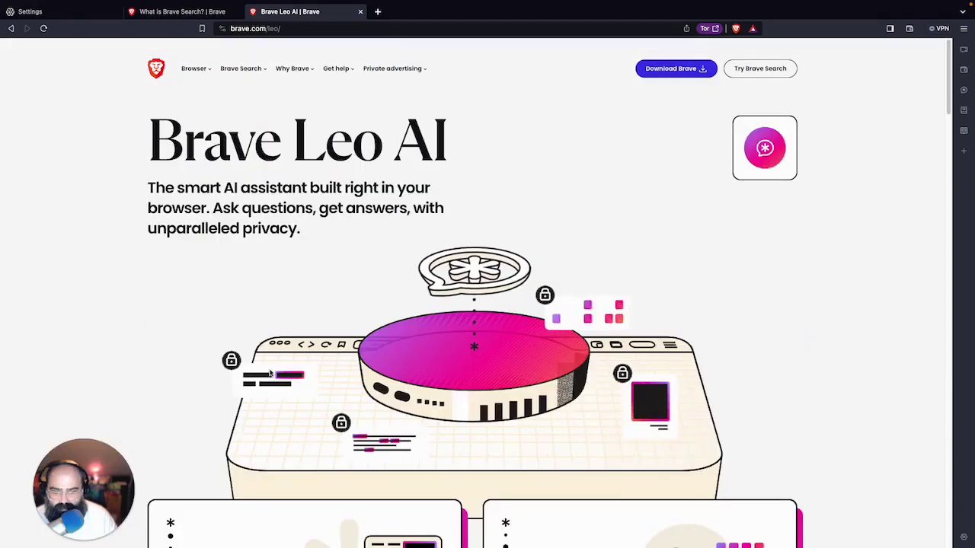